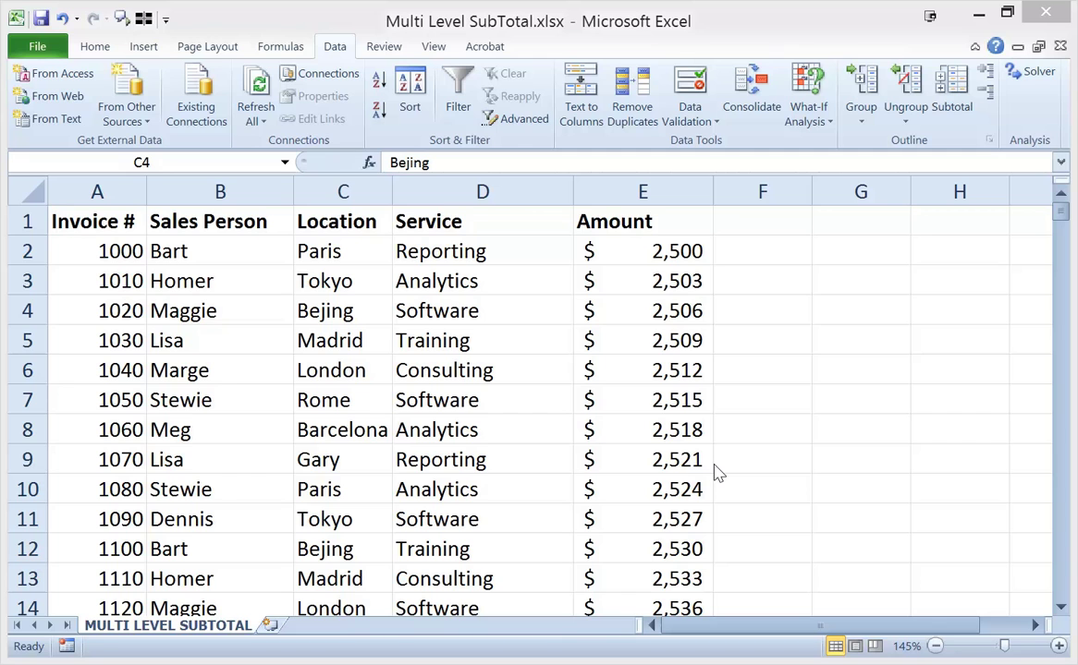
# Check the extent of the sales table and place the cursor on a cell inside it
pyautogui.click(122, 255)
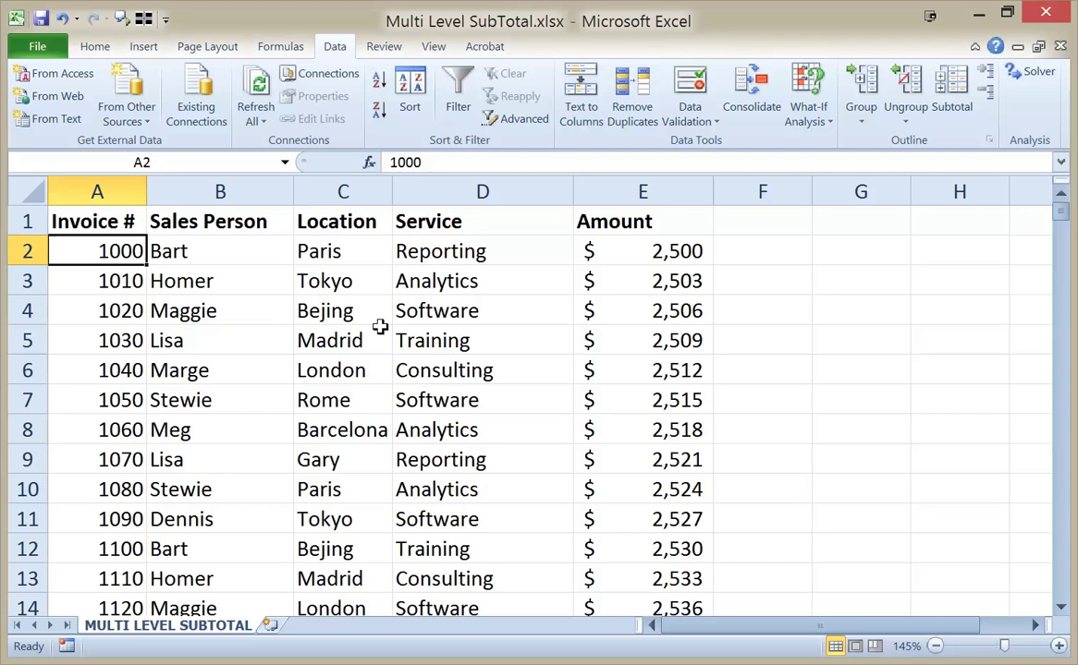
pyautogui.click(328, 287)
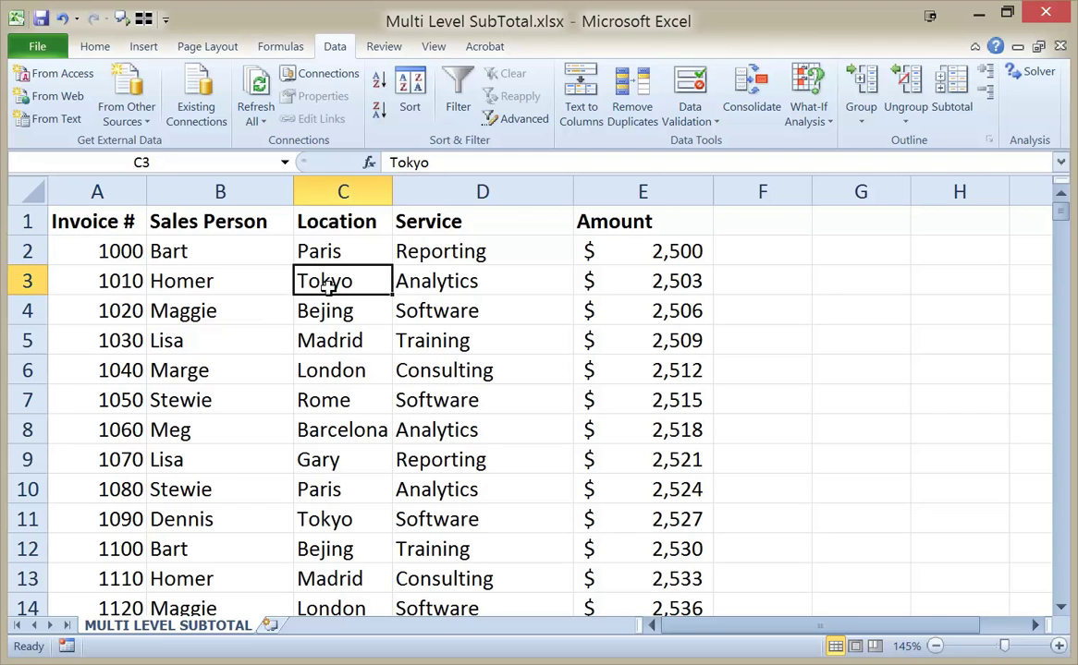
pyautogui.hotkey('ctrl', 'Down')
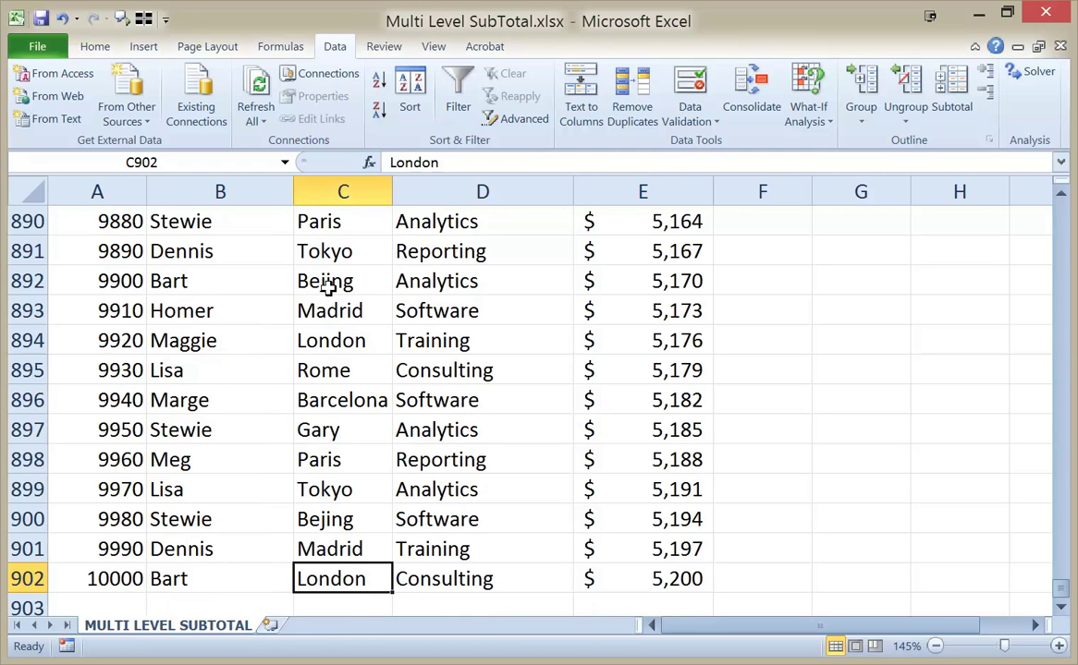
pyautogui.press('Up')
pyautogui.press('Up')
pyautogui.press('Up')
pyautogui.press('Up')
pyautogui.press('Up')
pyautogui.press('Up')
pyautogui.press('Up')
pyautogui.press('Up')
pyautogui.press('Up')
pyautogui.press('Up')
pyautogui.press('Up')
pyautogui.press('Up')
pyautogui.press('Up')
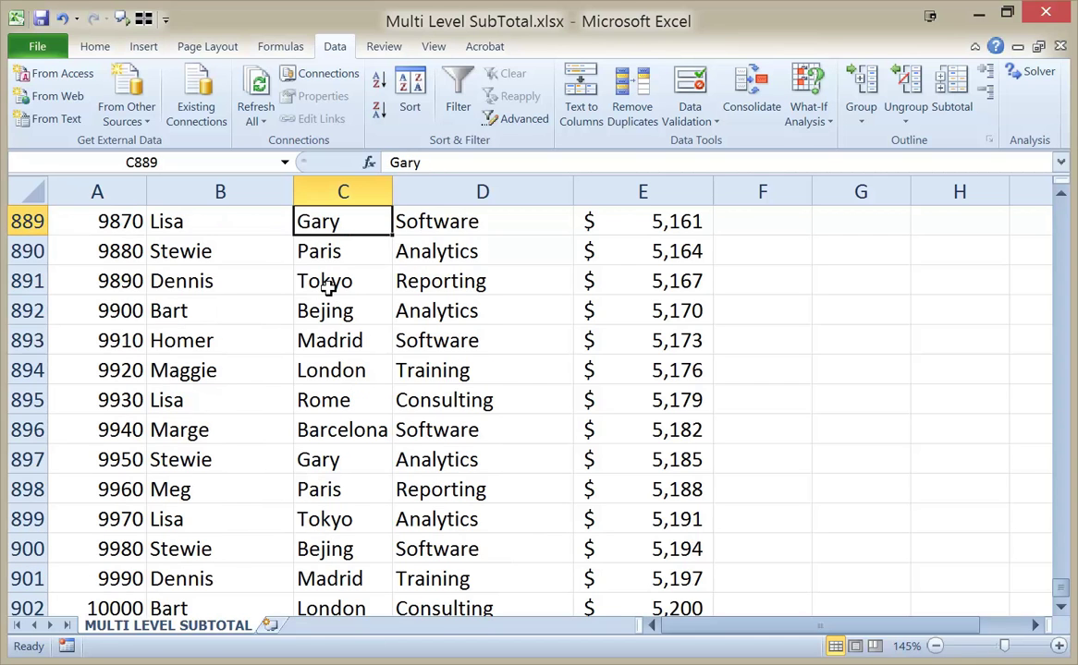
pyautogui.hotkey('ctrl', 'End')
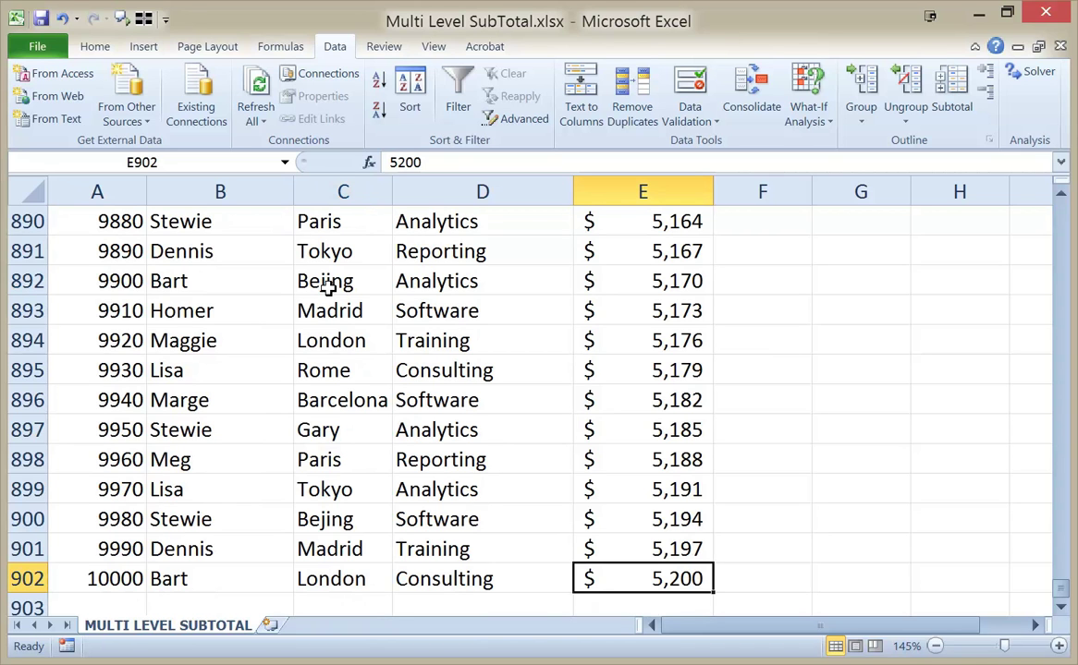
pyautogui.hotkey('ctrl', 'Home')
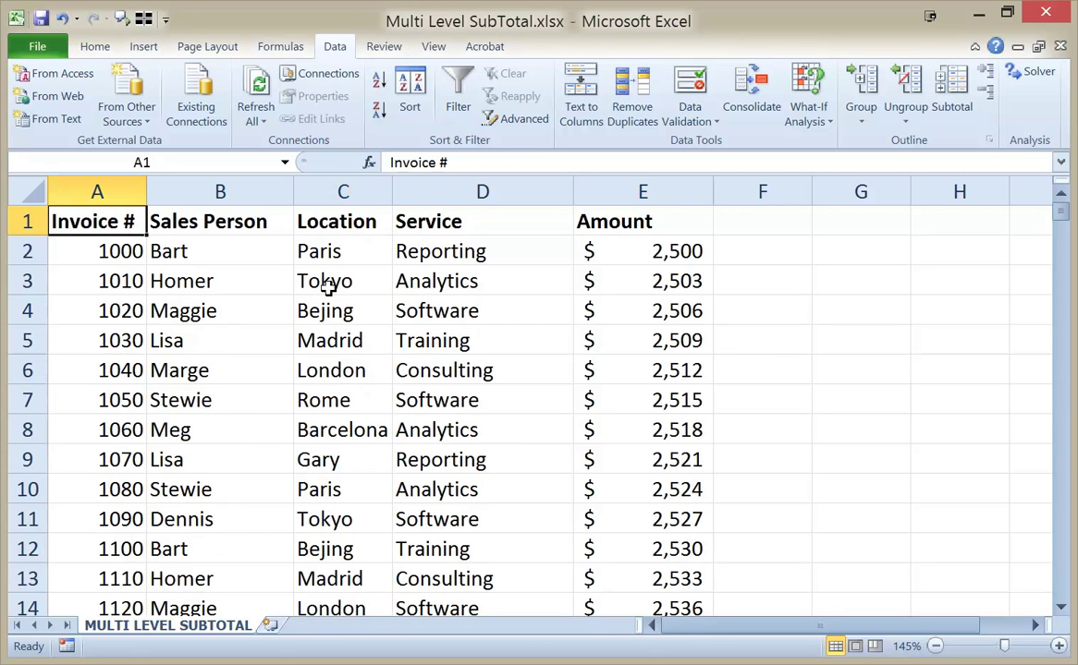
pyautogui.click(268, 249)
pyautogui.click(320, 257)
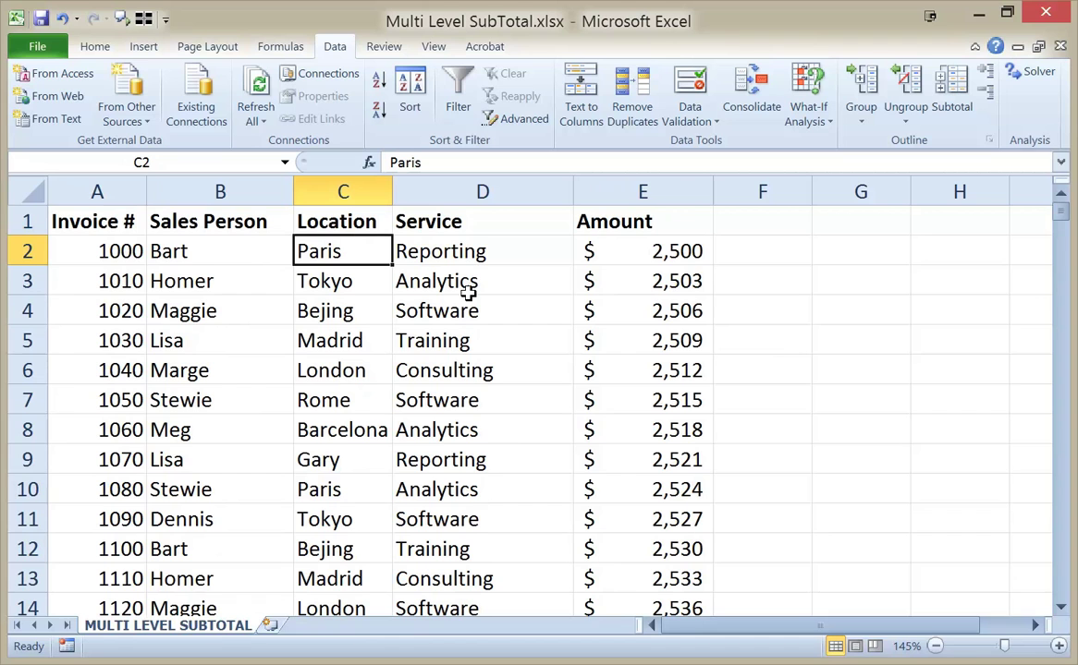
# Sort the table by Sales Person A to Z, then by Service A to Z
pyautogui.click(409, 105)
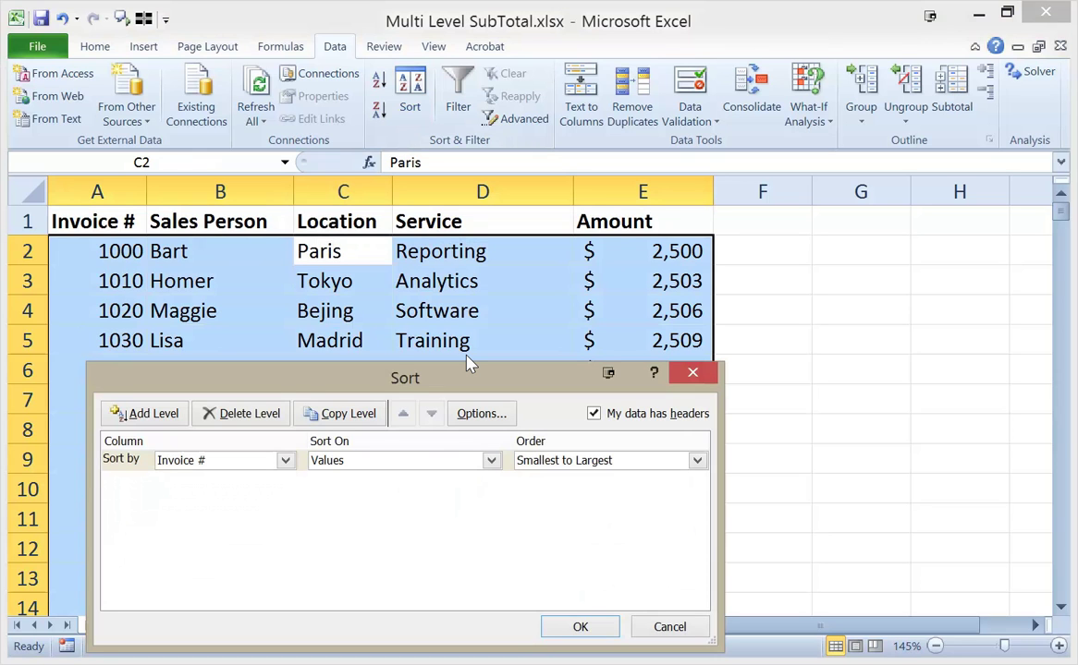
pyautogui.click(286, 460)
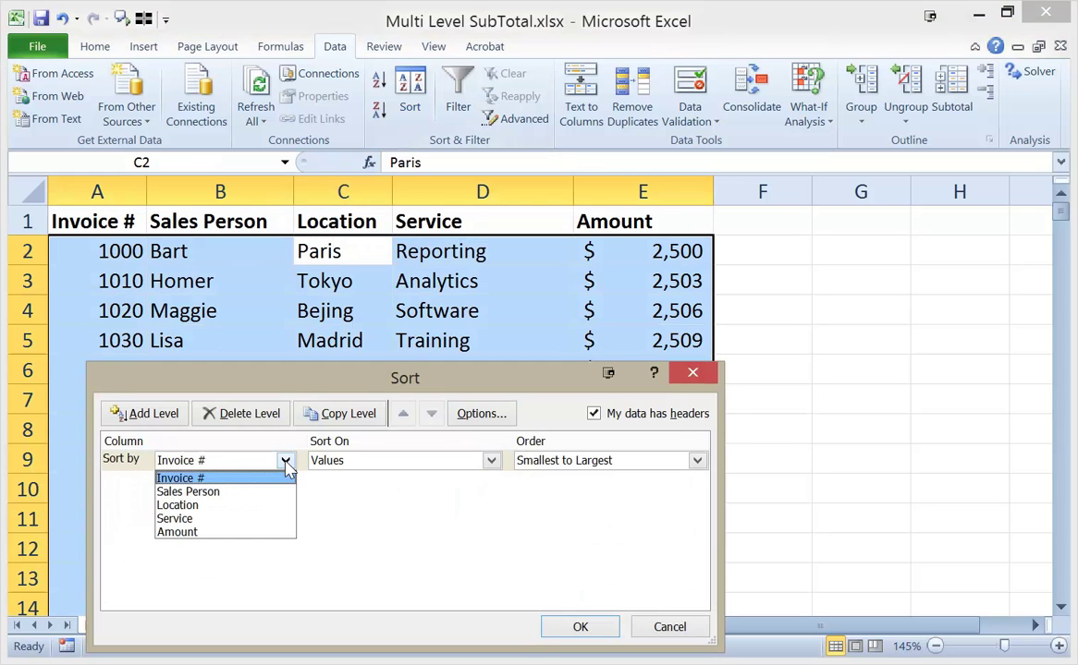
pyautogui.click(248, 493)
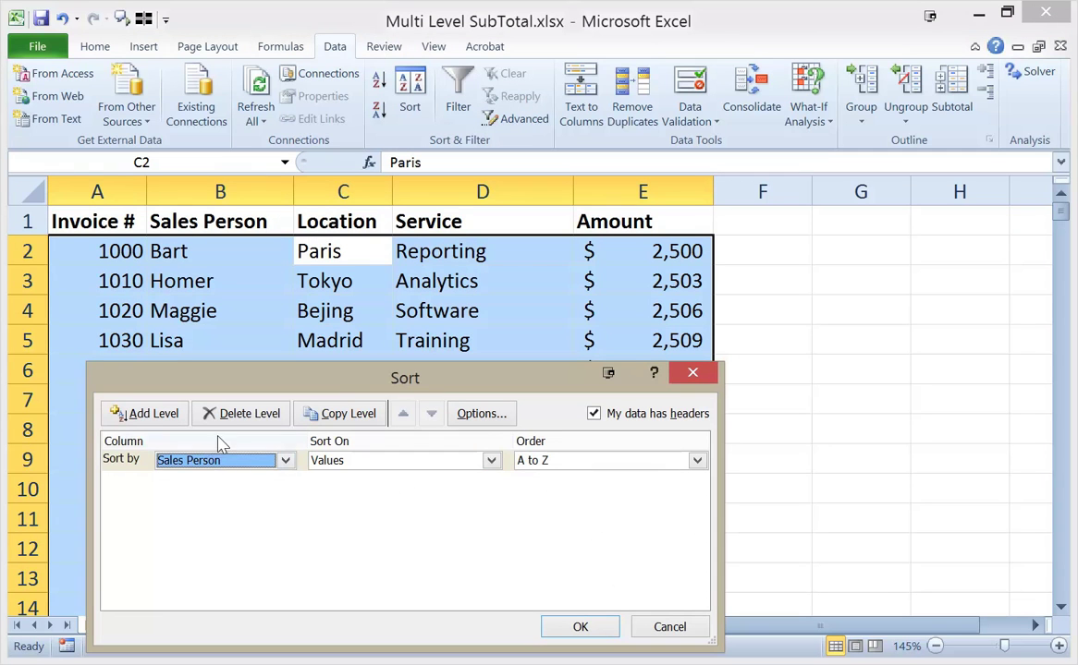
pyautogui.click(136, 418)
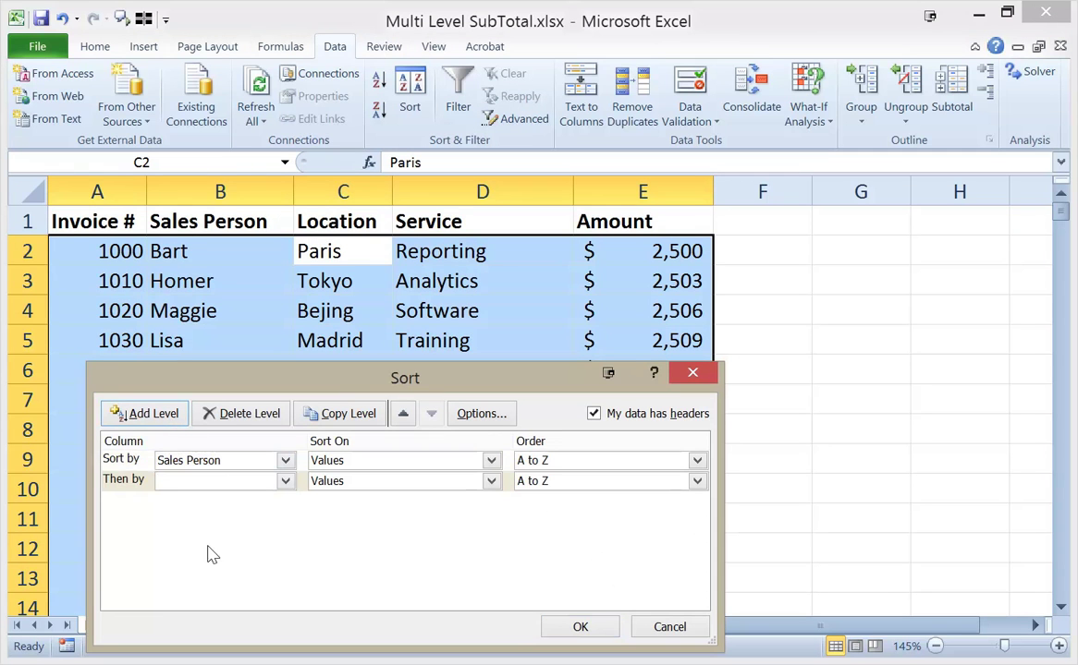
pyautogui.click(285, 482)
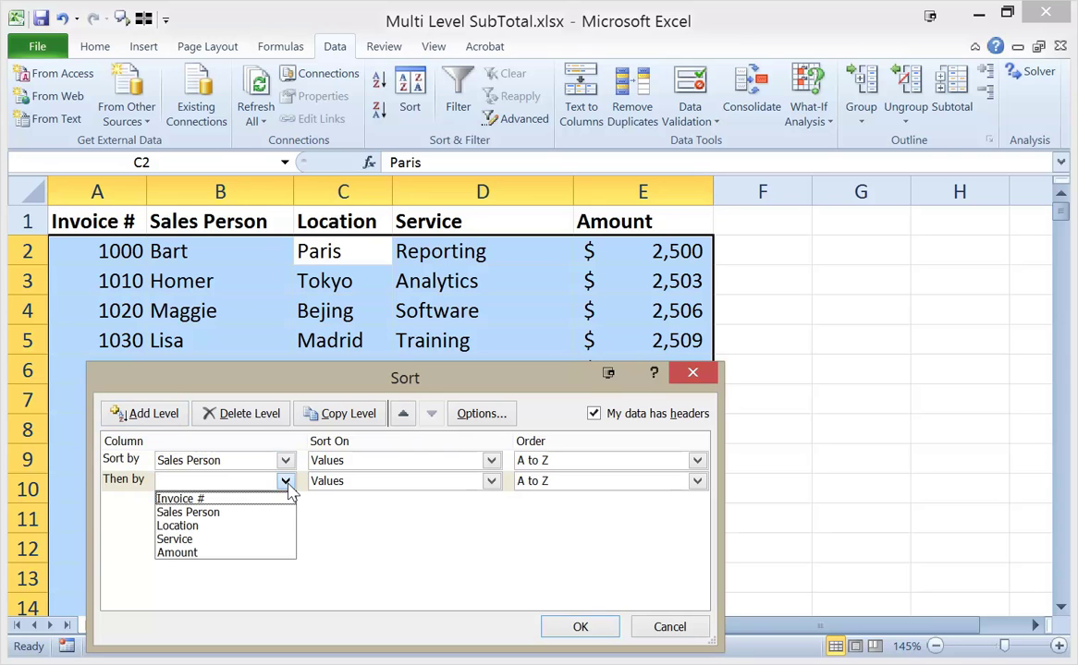
pyautogui.click(196, 540)
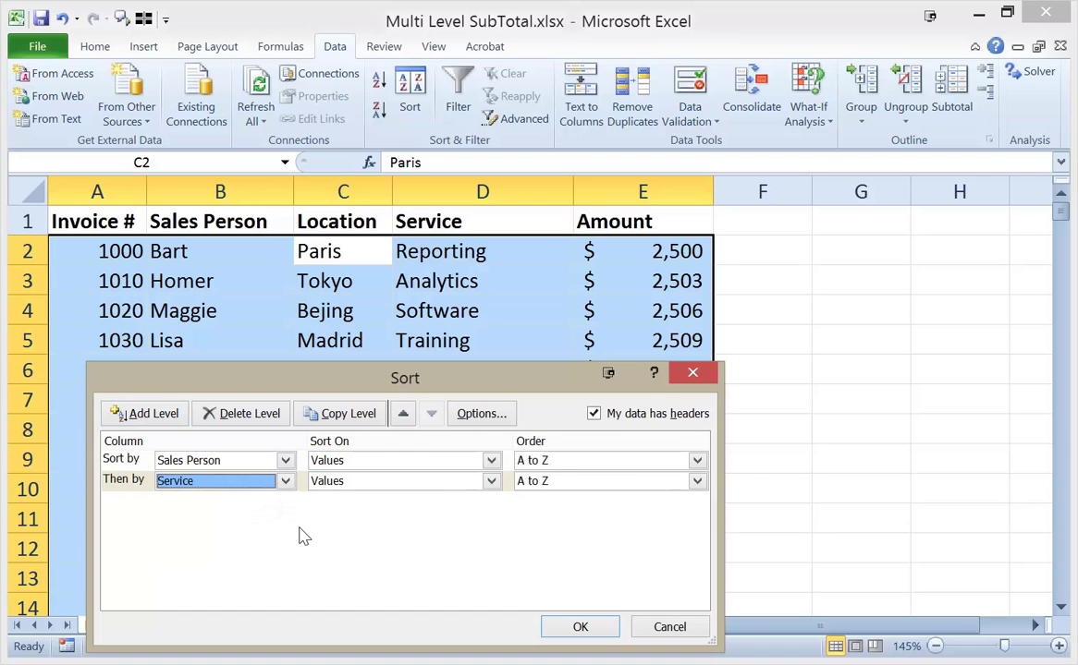
pyautogui.click(578, 628)
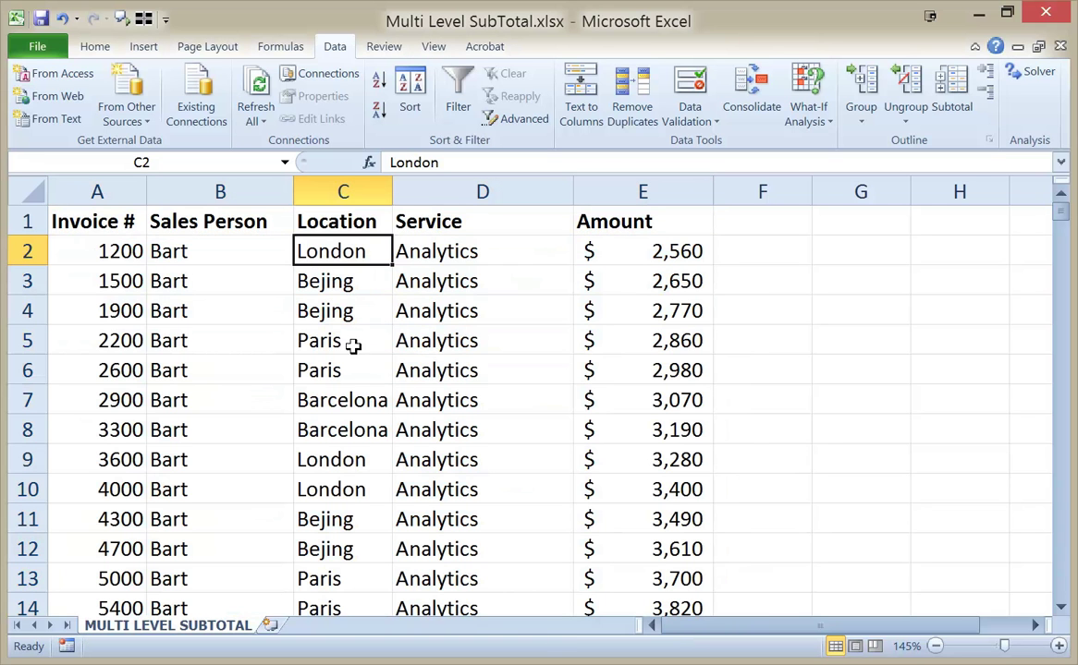
pyautogui.scroll(-1, 234, 277)
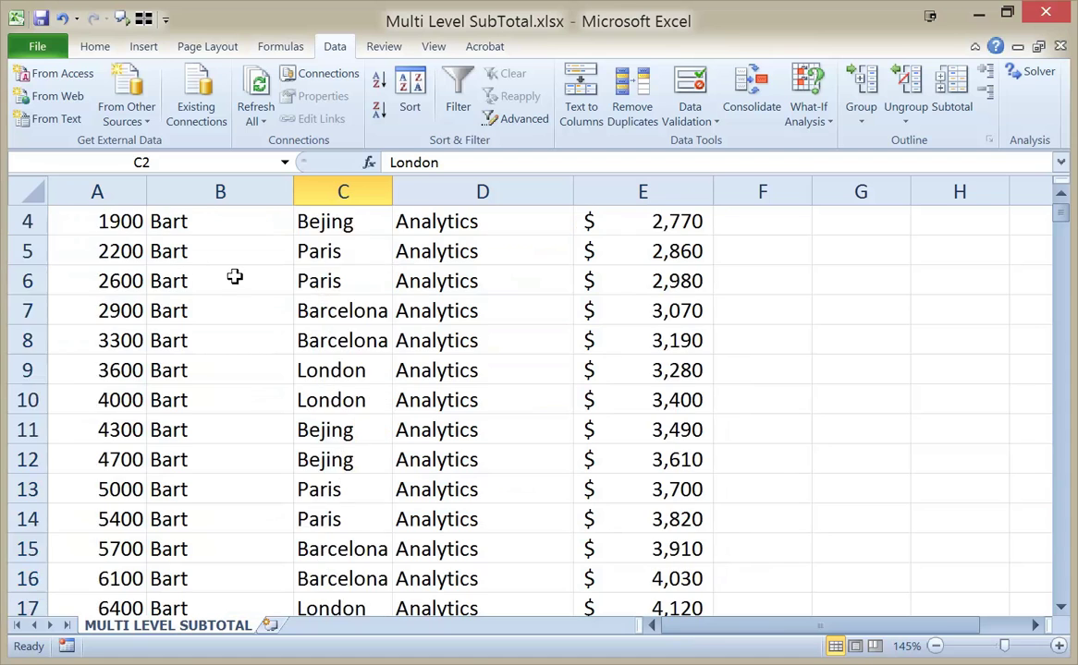
pyautogui.scroll(-9, 234, 277)
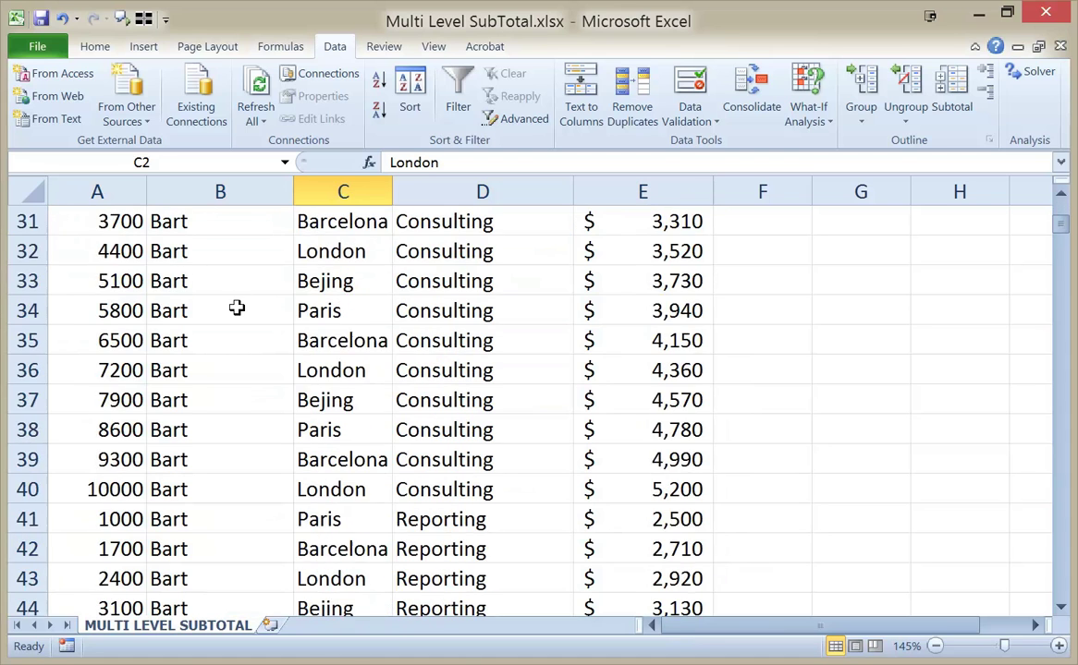
pyautogui.scroll(-14, 237, 309)
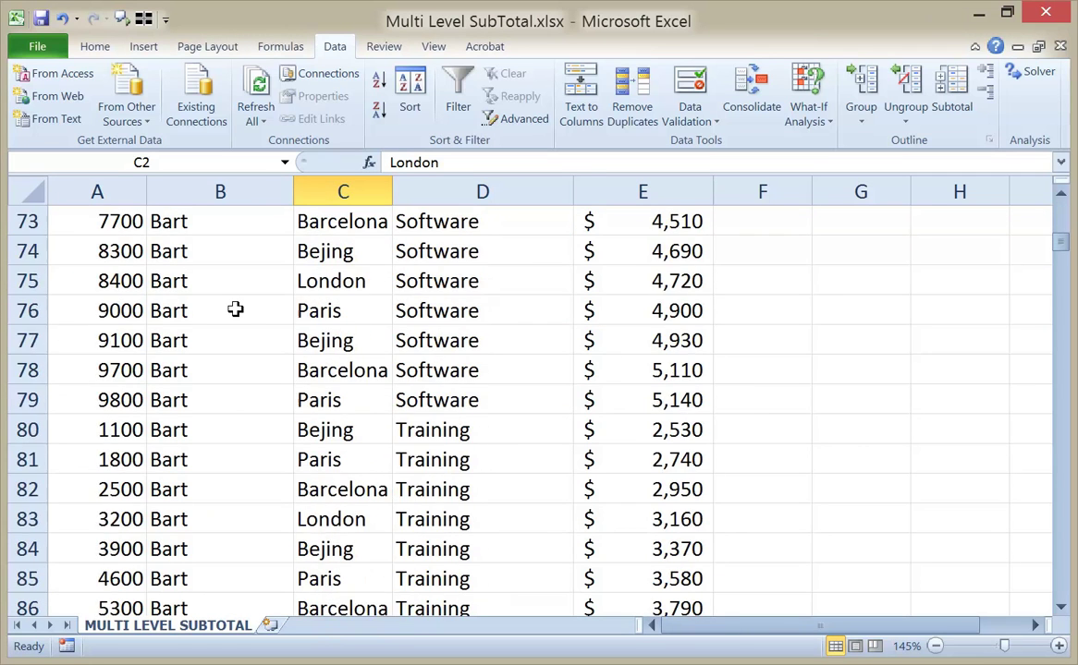
pyautogui.scroll(-6, 236, 309)
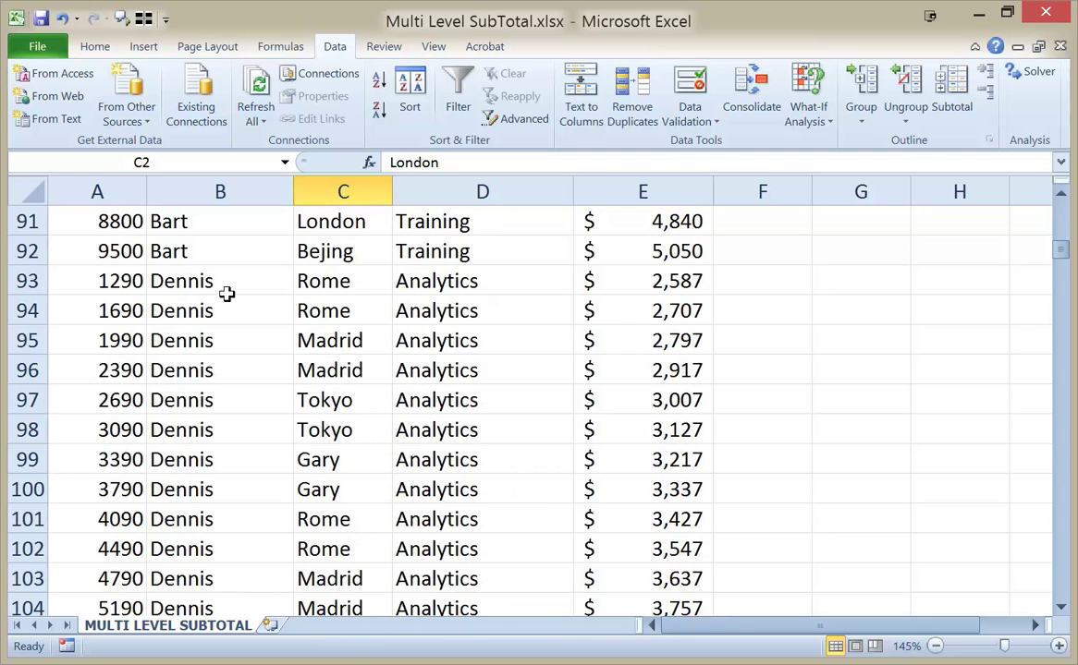
pyautogui.click(216, 281)
pyautogui.scroll(-2, 407, 319)
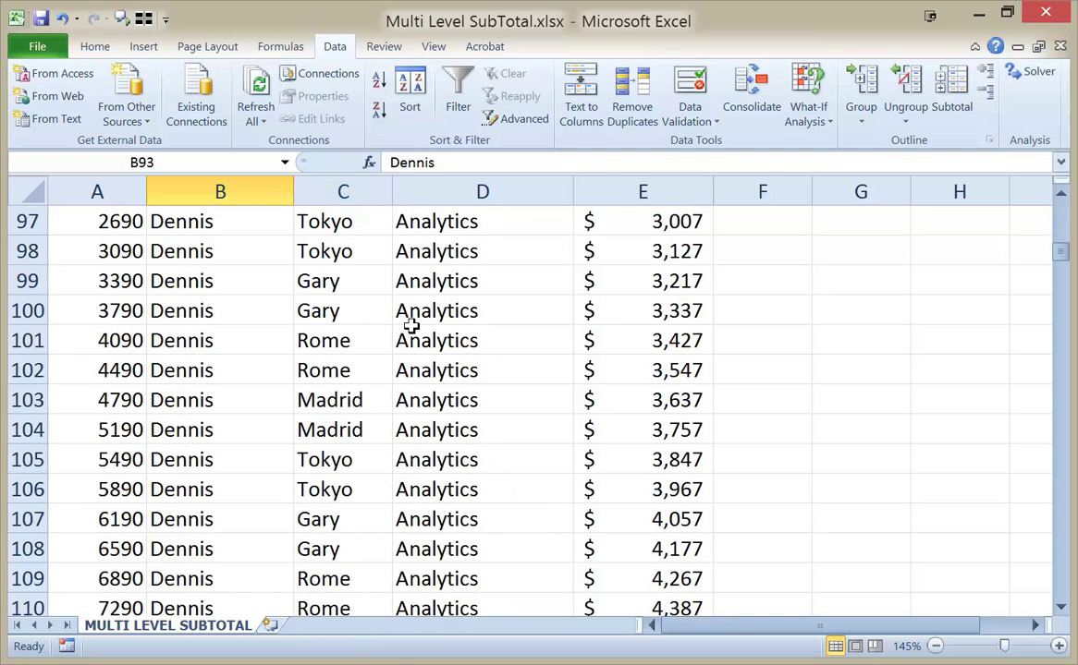
pyautogui.scroll(-15, 409, 325)
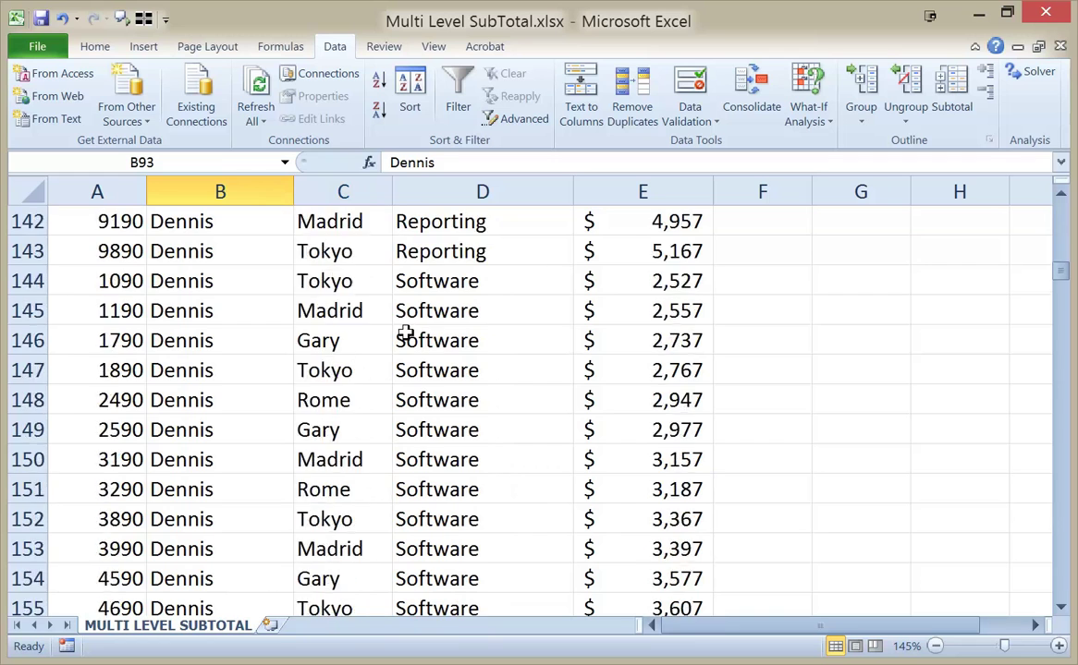
pyautogui.scroll(5, 407, 333)
pyautogui.hotkey('ctrl', 'Home')
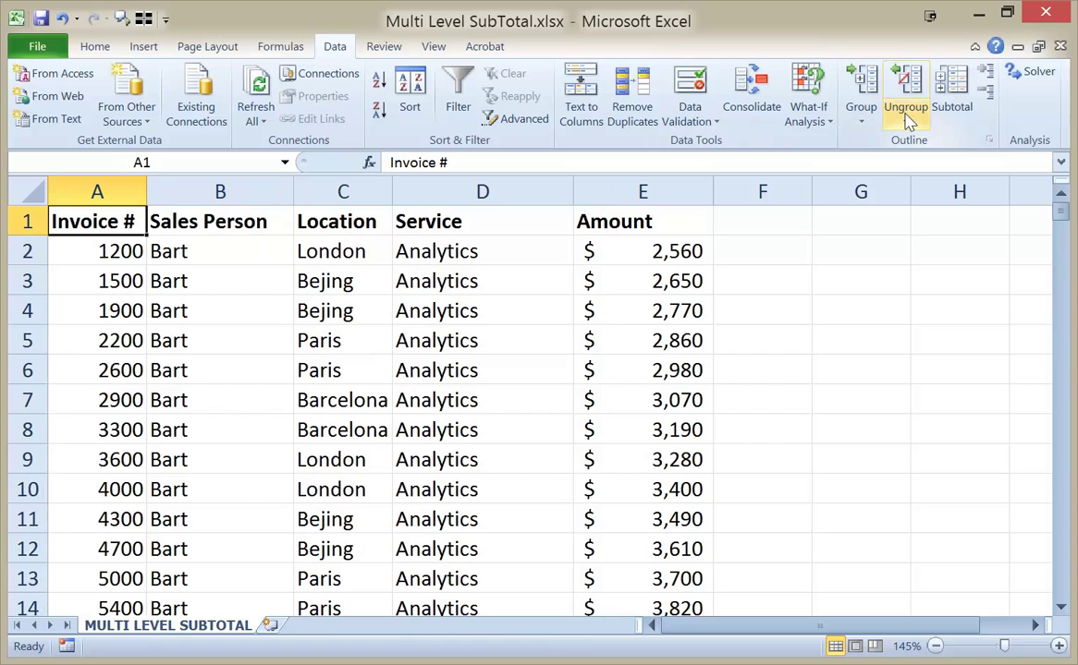
# Add Sum subtotals of Amount at each change in Sales Person
pyautogui.click(953, 102)
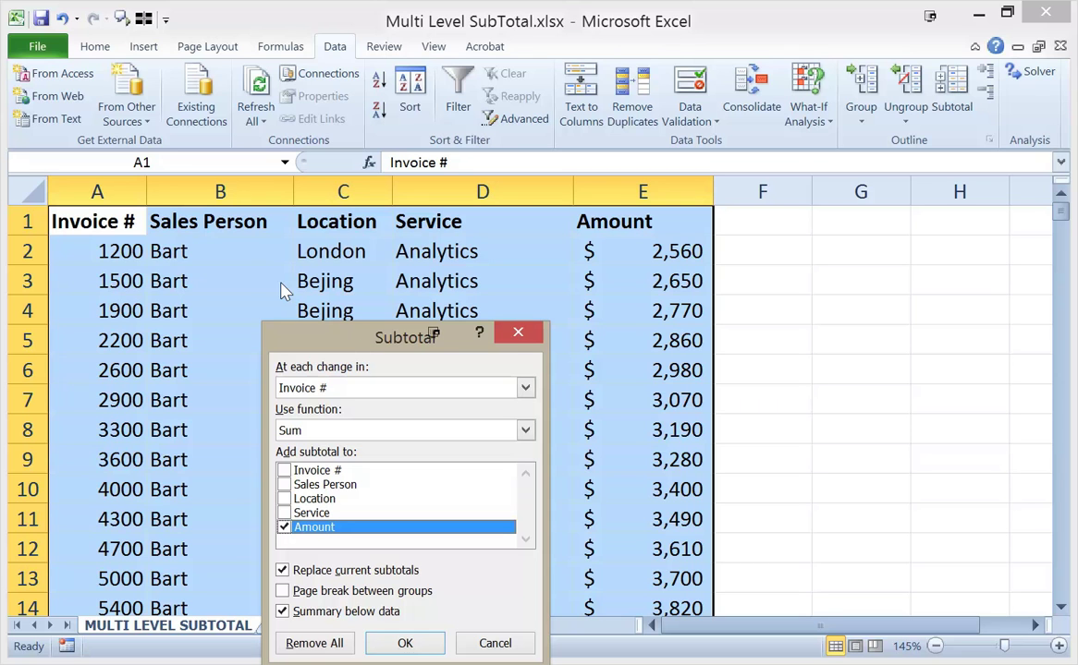
pyautogui.moveTo(362, 344); pyautogui.dragTo(636, 194)
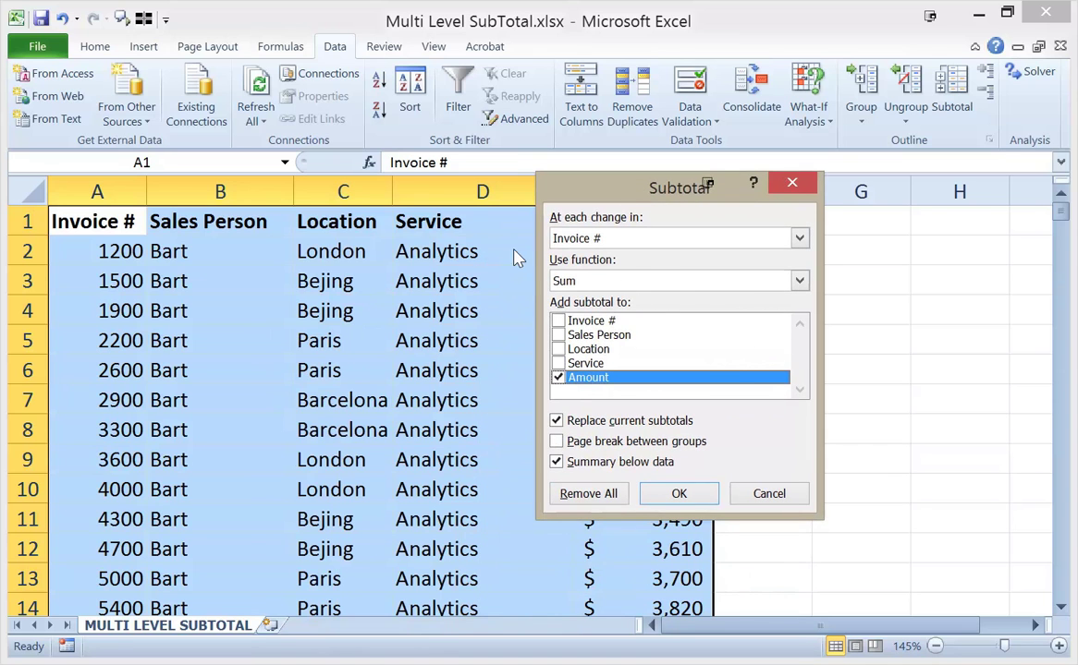
pyautogui.click(676, 242)
pyautogui.click(591, 269)
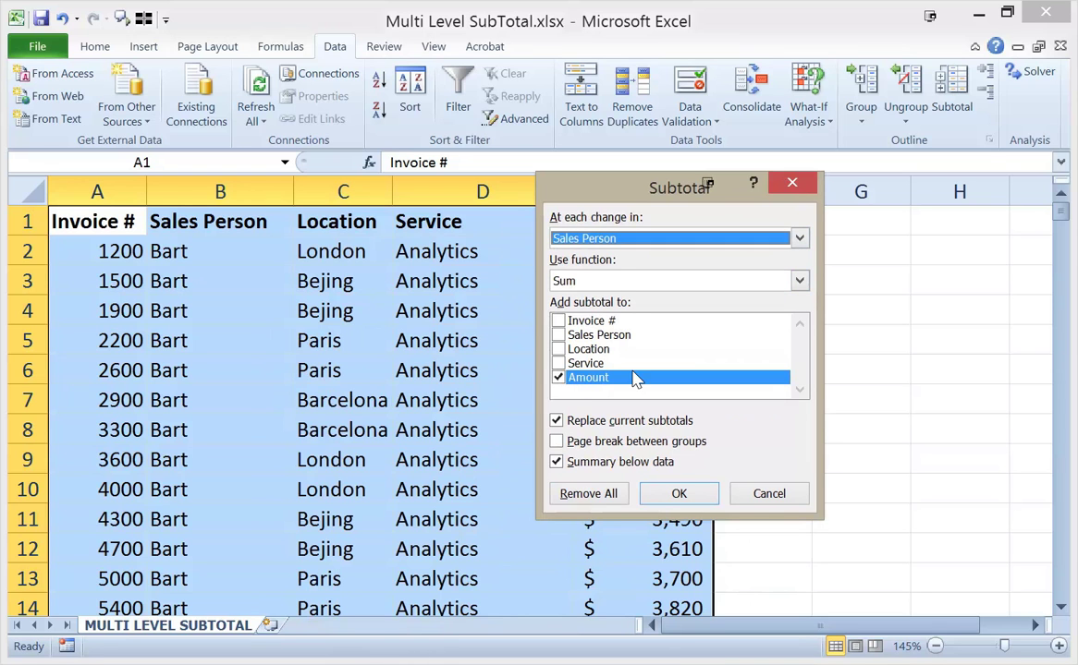
pyautogui.click(799, 239)
pyautogui.click(674, 252)
pyautogui.click(636, 242)
pyautogui.click(602, 270)
pyautogui.click(679, 494)
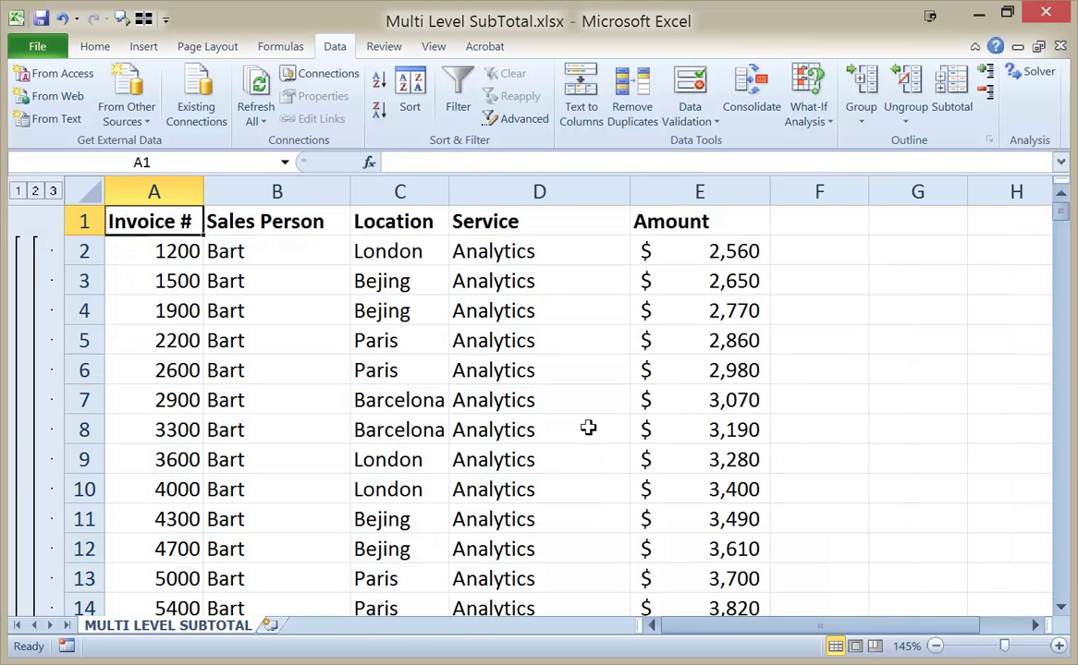
pyautogui.scroll(-7, 586, 429)
pyautogui.scroll(-20, 584, 429)
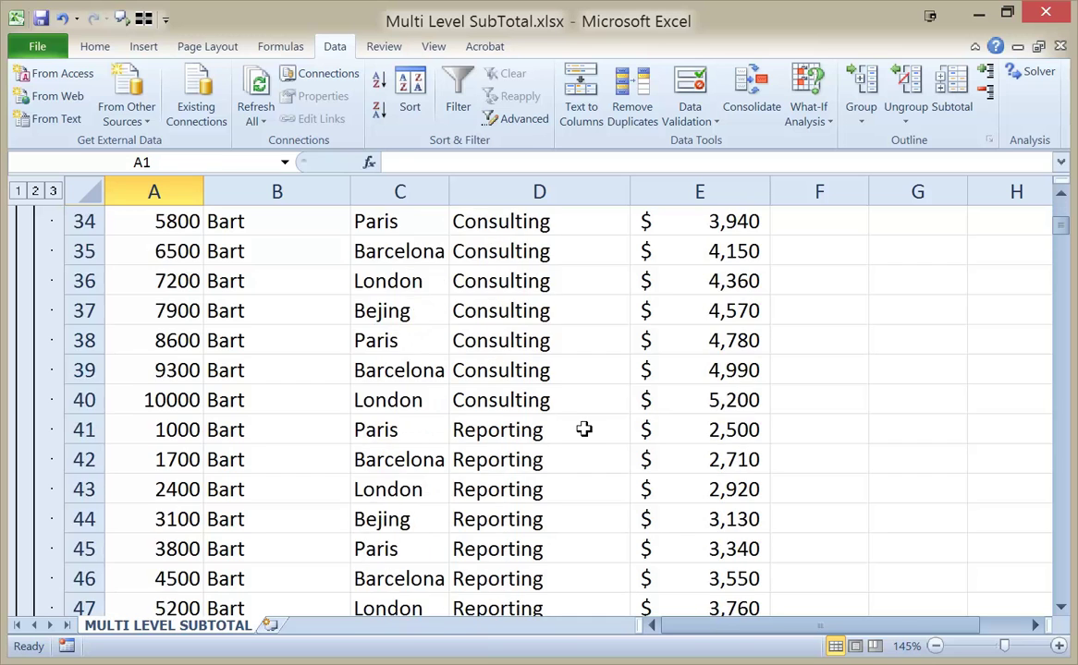
pyautogui.scroll(-1, 580, 436)
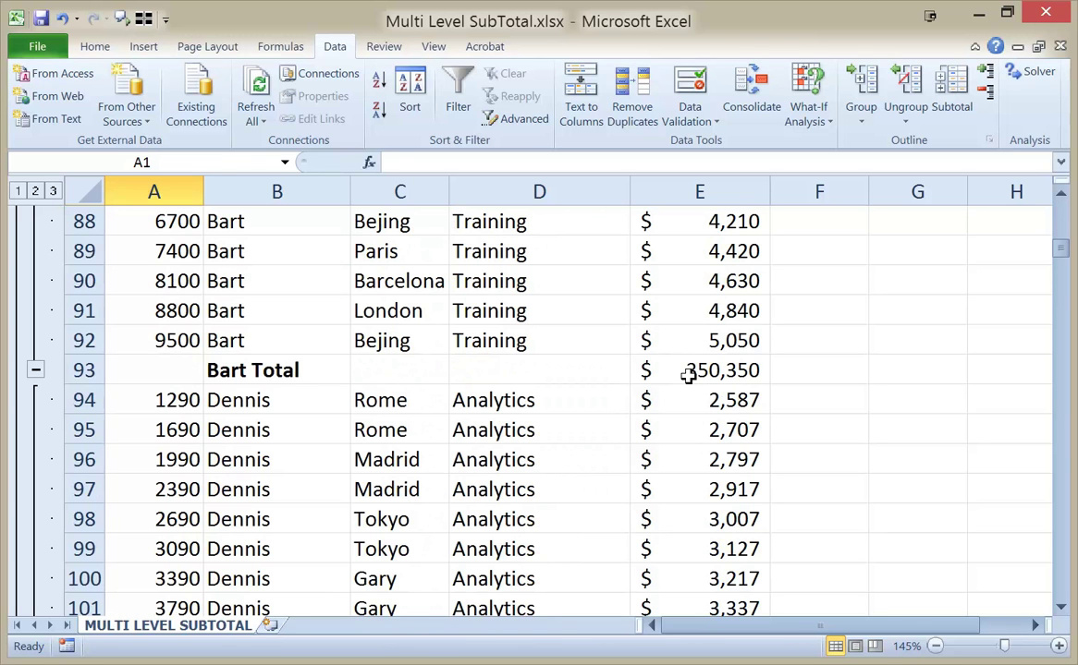
pyautogui.scroll(-19, 553, 387)
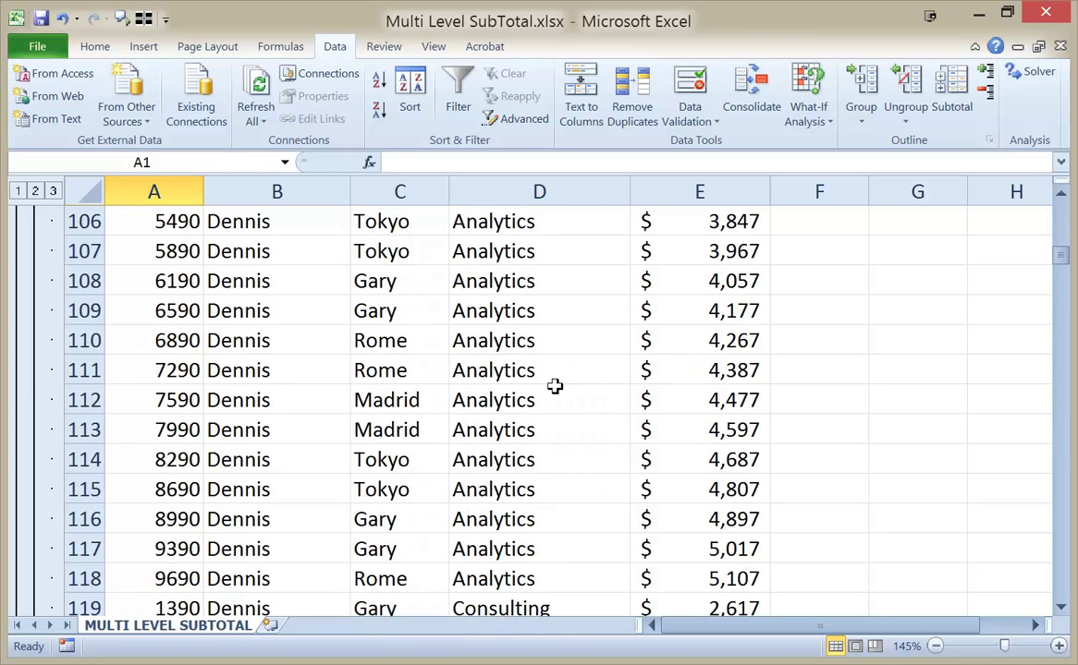
pyautogui.scroll(-12, 536, 399)
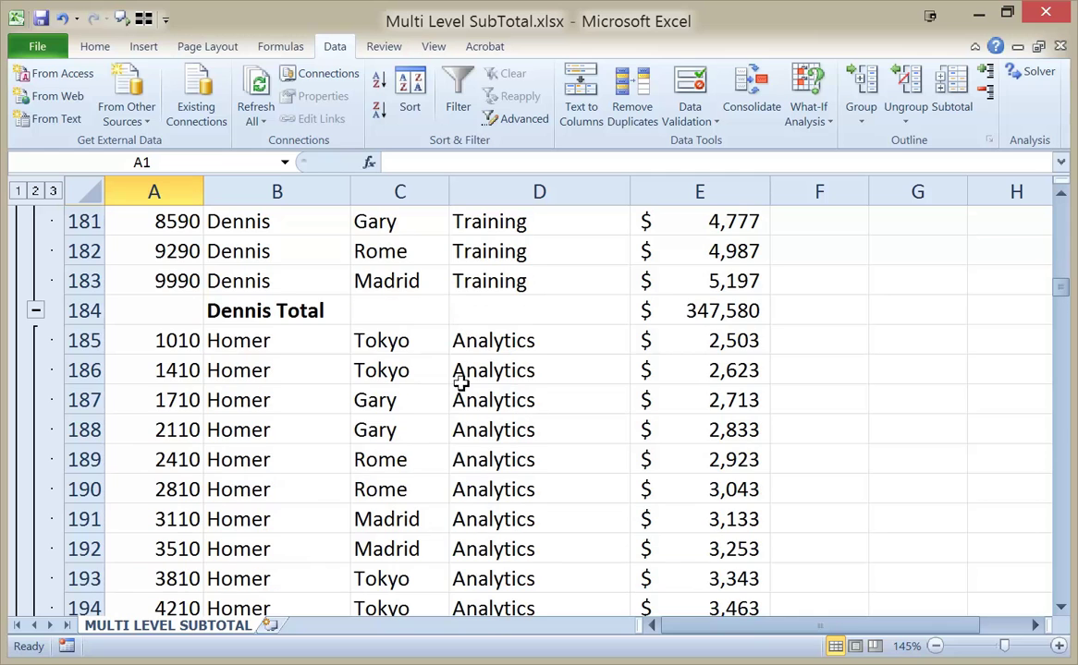
pyautogui.scroll(-8, 475, 329)
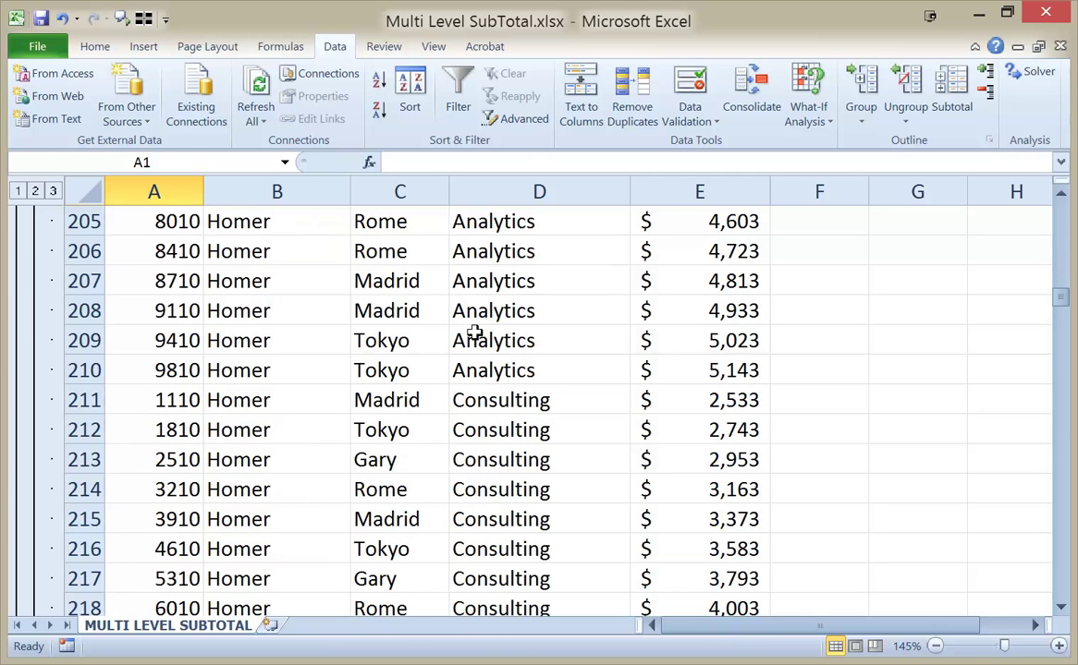
pyautogui.hotkey('ctrl', 'End')
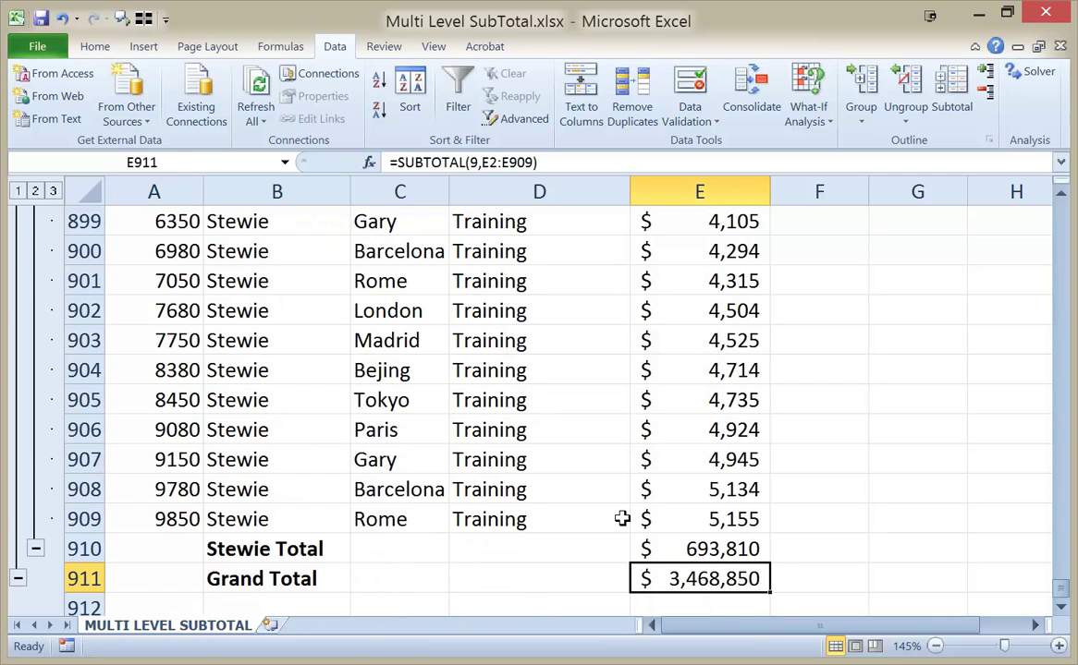
pyautogui.hotkey('ctrl', 'Home')
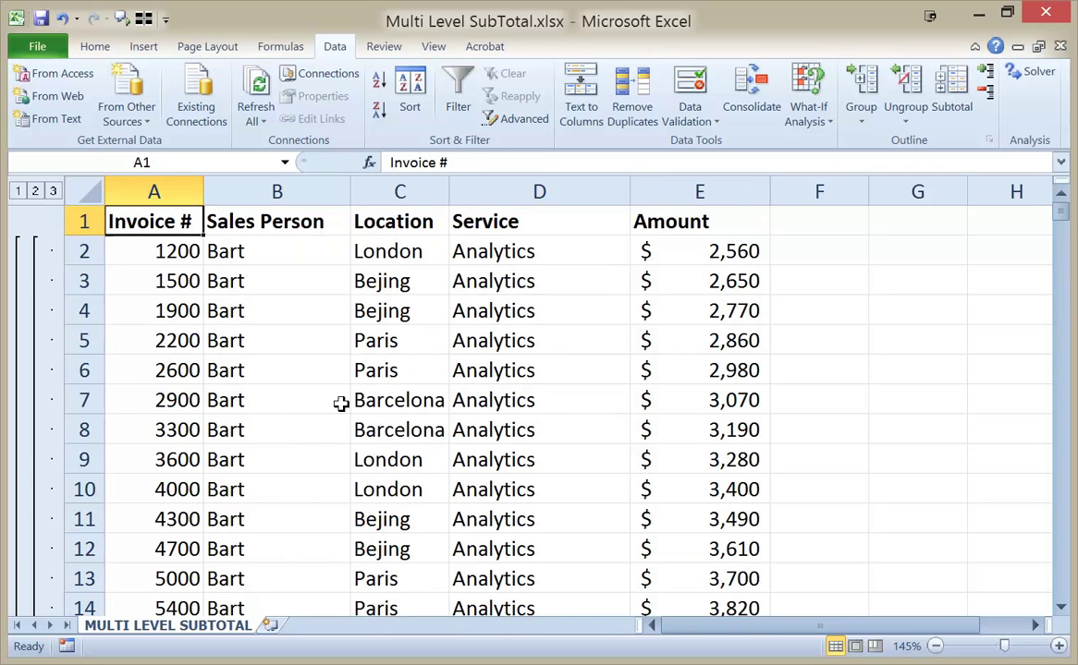
pyautogui.click(38, 193)
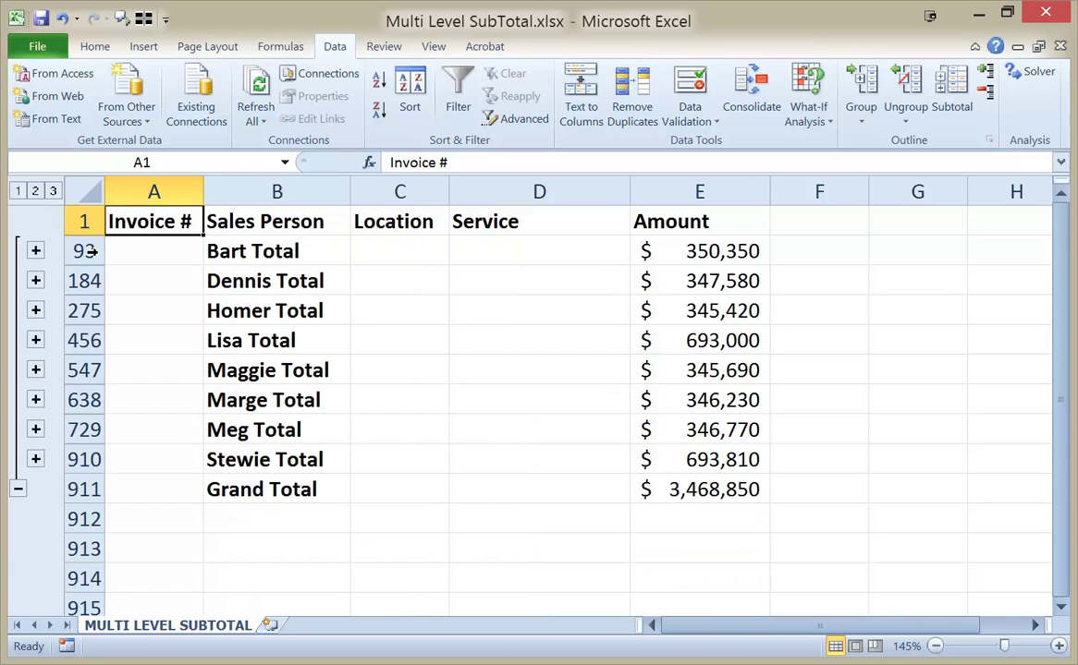
pyautogui.click(18, 191)
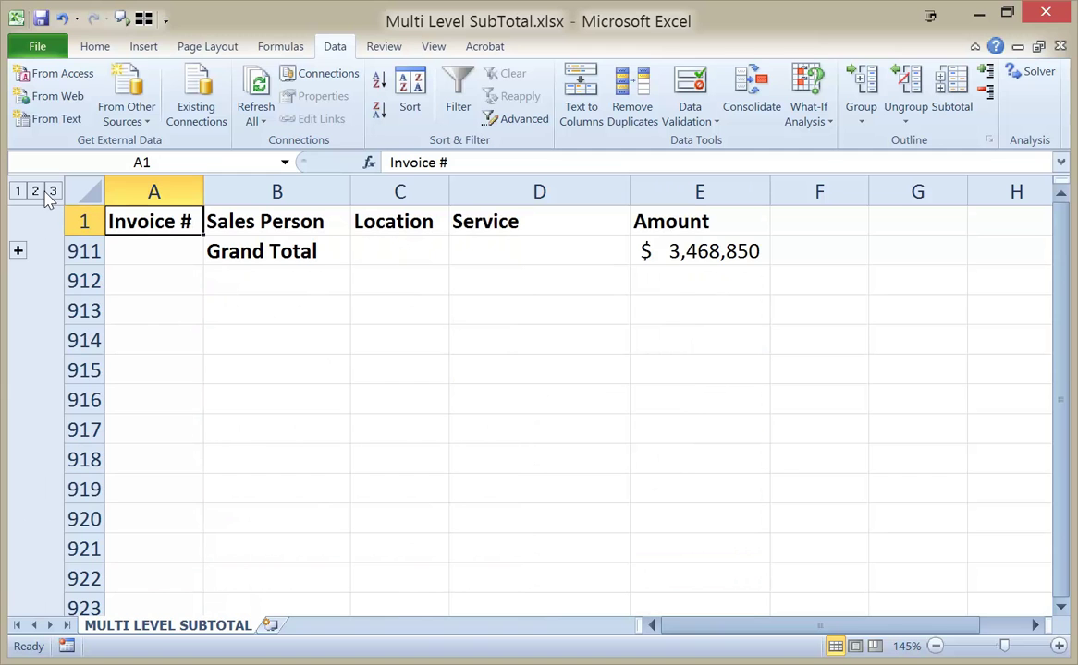
pyautogui.click(35, 191)
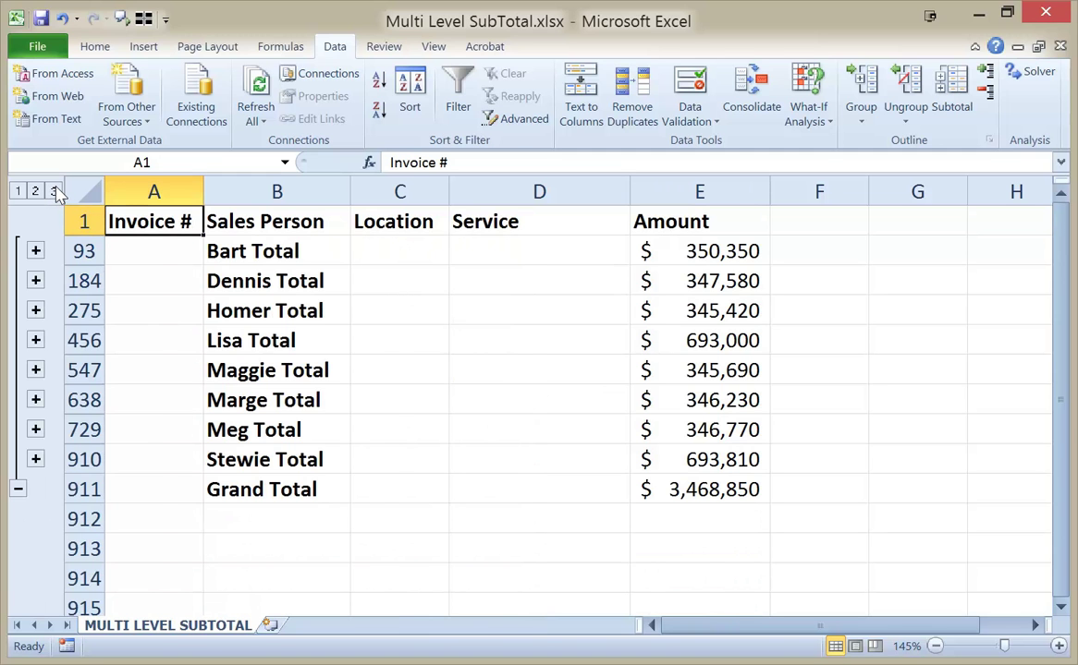
pyautogui.click(54, 191)
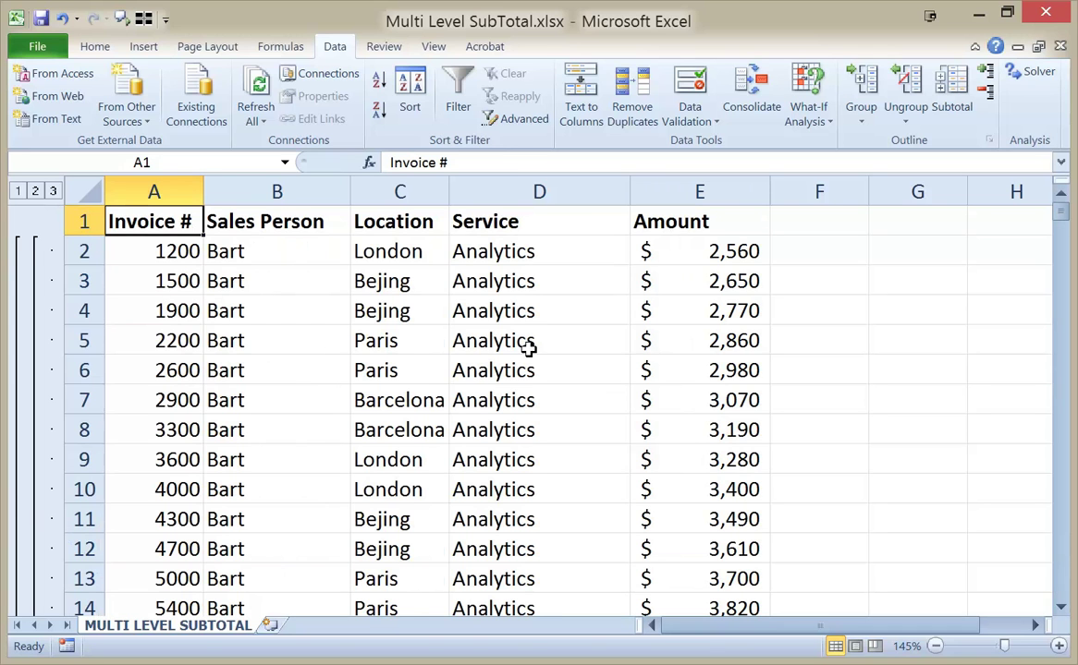
pyautogui.scroll(-10, 528, 347)
pyautogui.scroll(-2, 537, 371)
pyautogui.scroll(12, 538, 374)
# Set up Sum of Amount subtotals at each change in Service, with Replace current subtotals unchecked
pyautogui.click(945, 120)
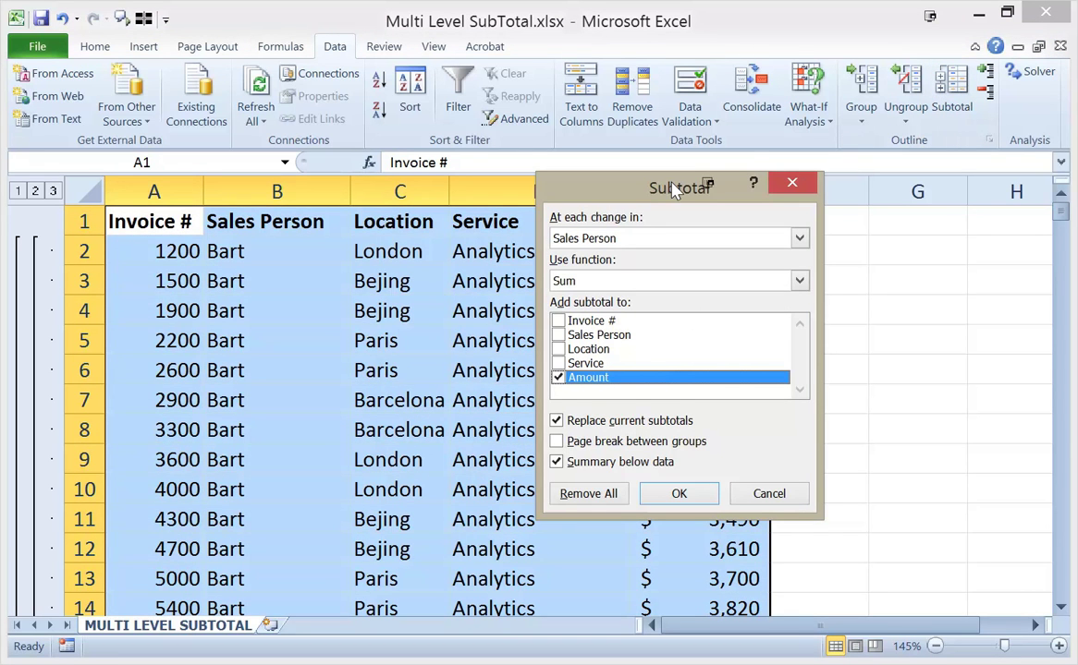
pyautogui.click(648, 241)
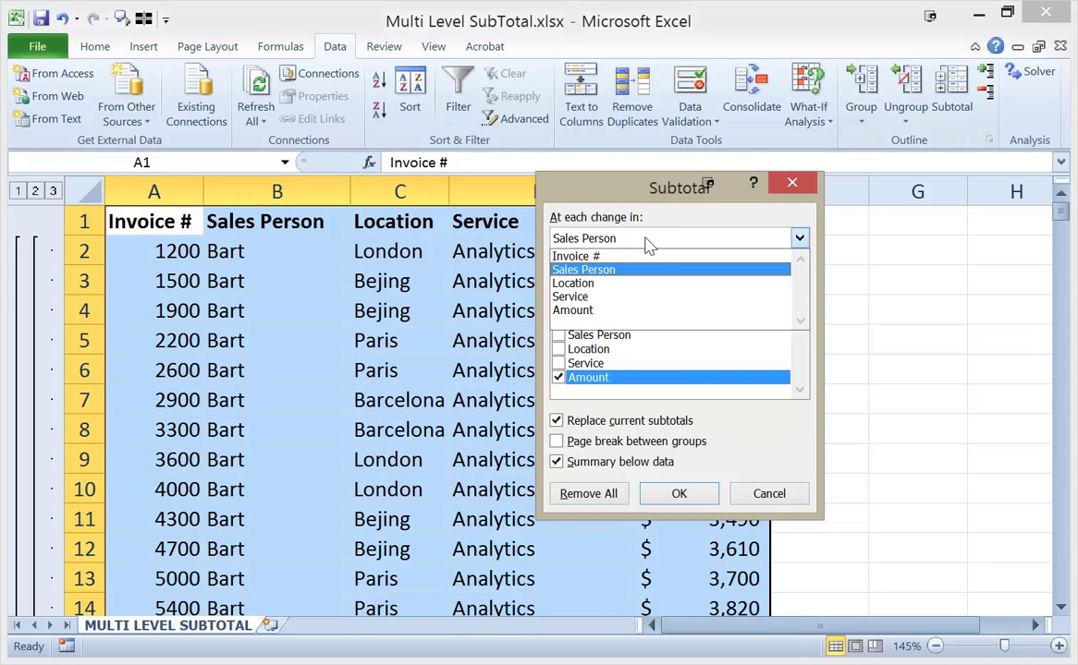
pyautogui.click(605, 297)
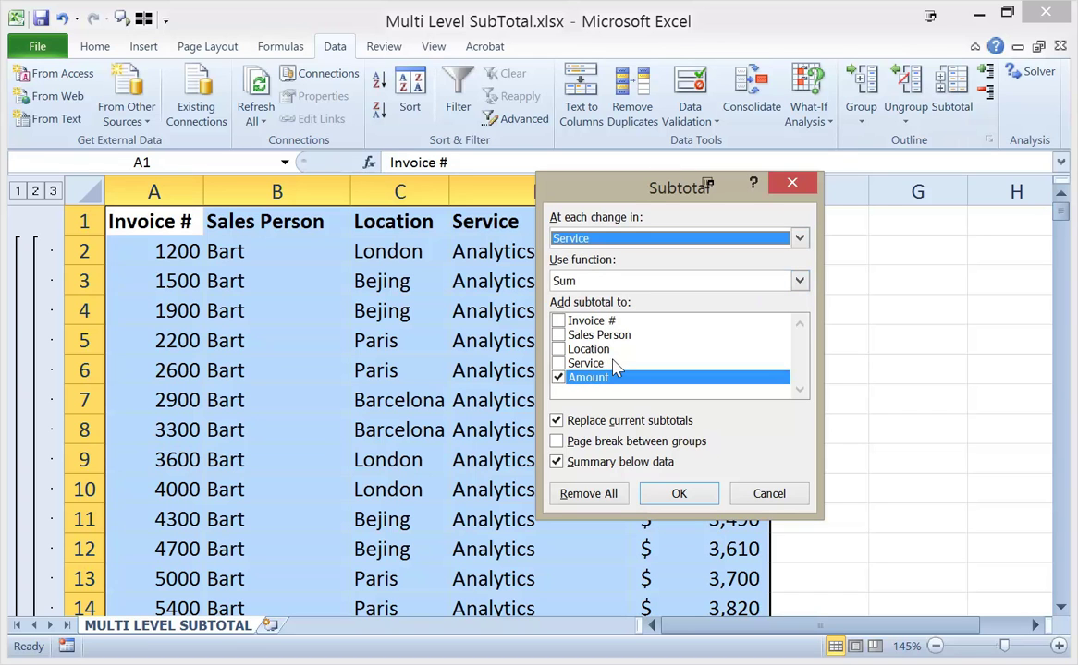
pyautogui.moveTo(621, 192); pyautogui.dragTo(739, 194)
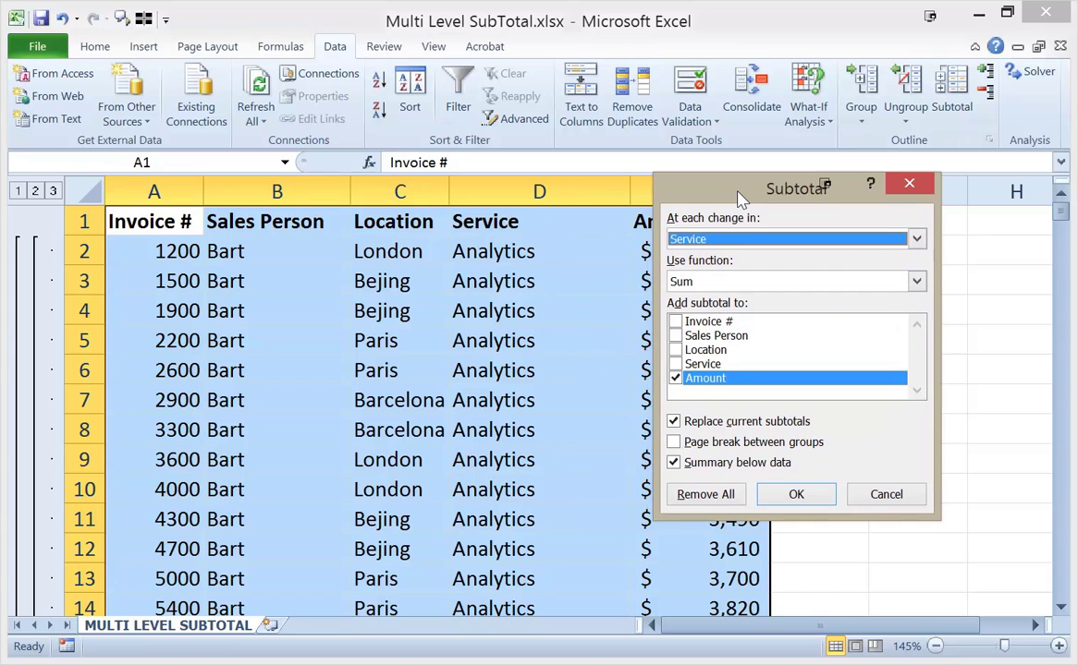
pyautogui.click(715, 426)
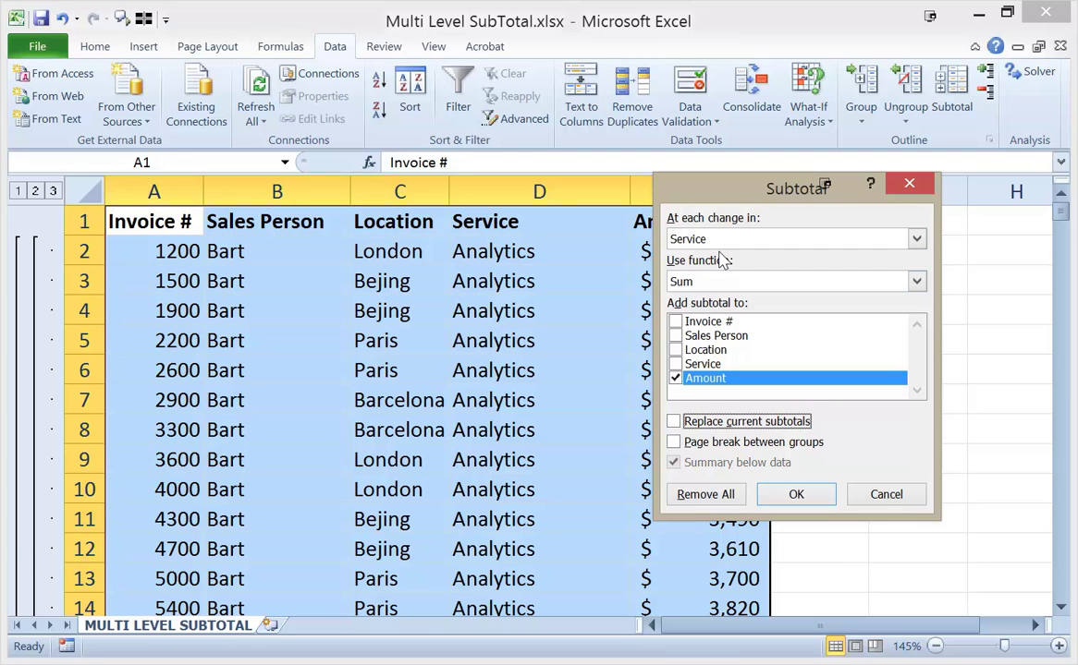
pyautogui.click(805, 493)
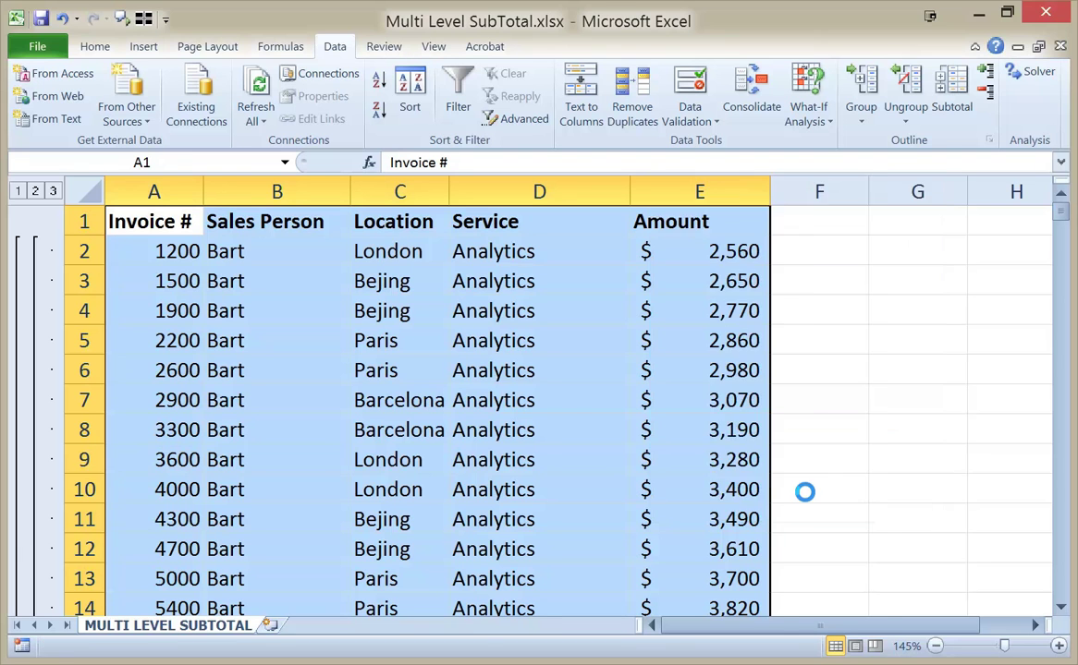
pyautogui.scroll(-4, 597, 356)
pyautogui.scroll(-3, 597, 359)
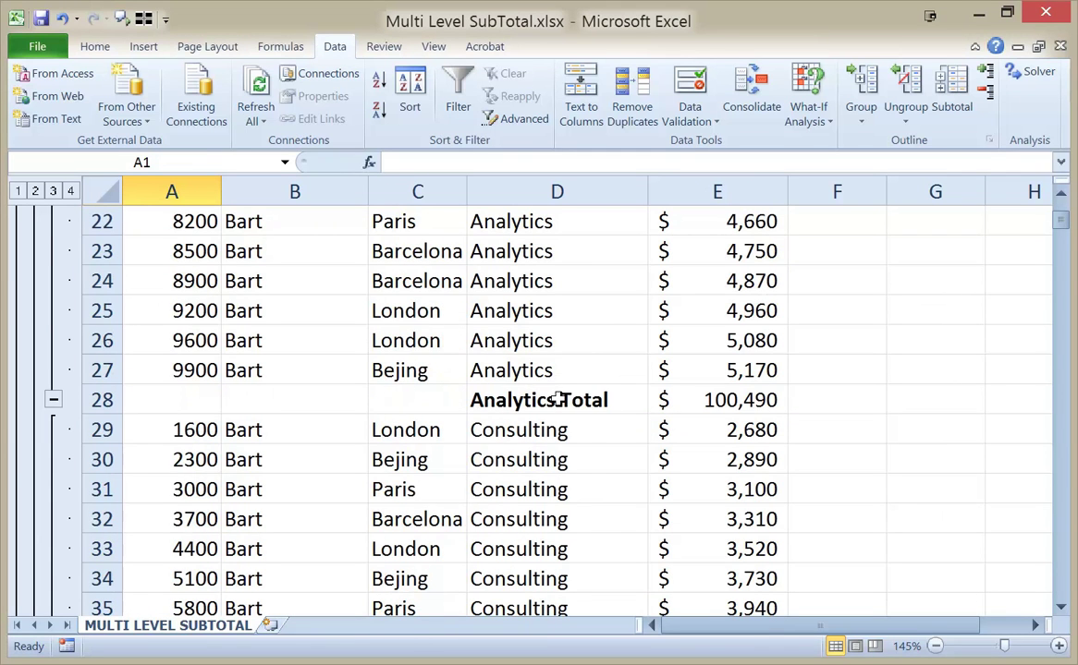
pyautogui.scroll(-5, 557, 397)
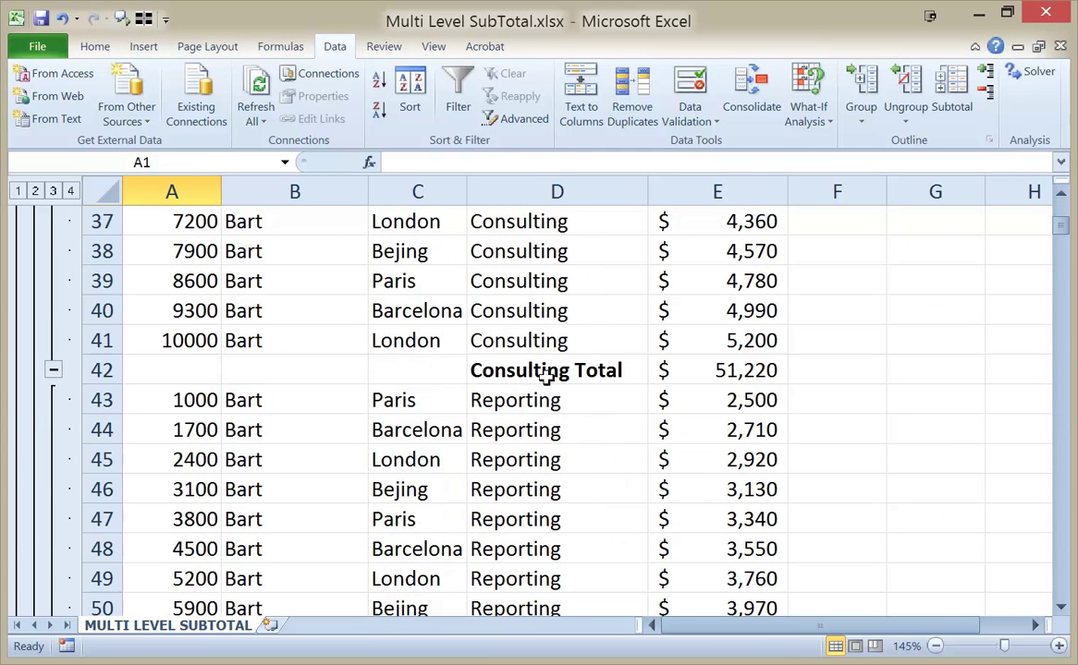
pyautogui.scroll(-11, 546, 374)
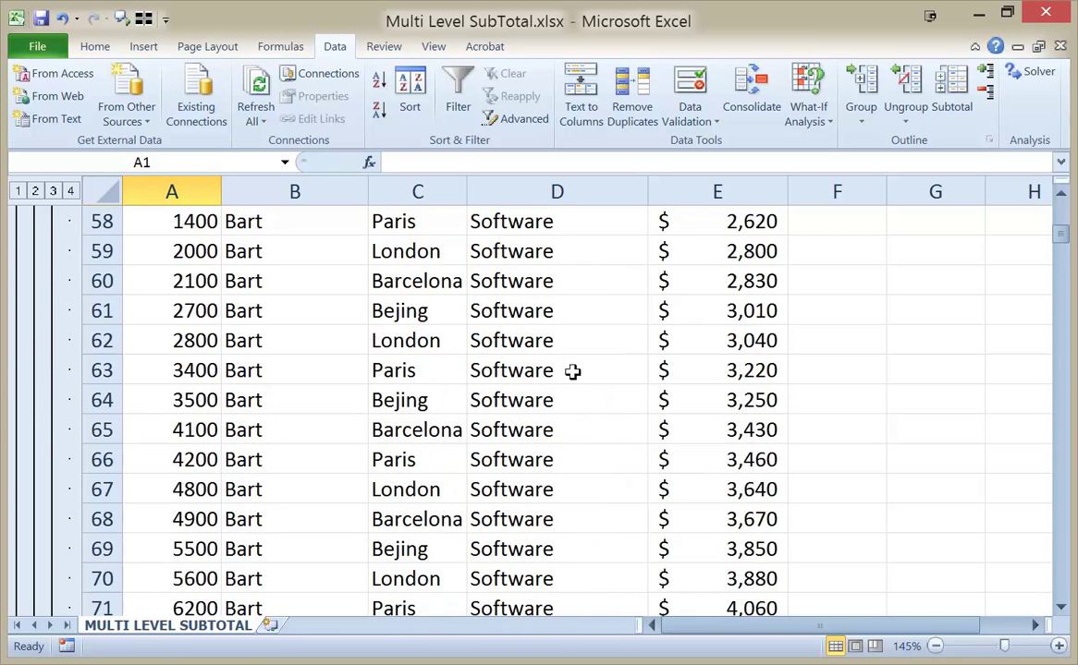
pyautogui.scroll(-8, 573, 373)
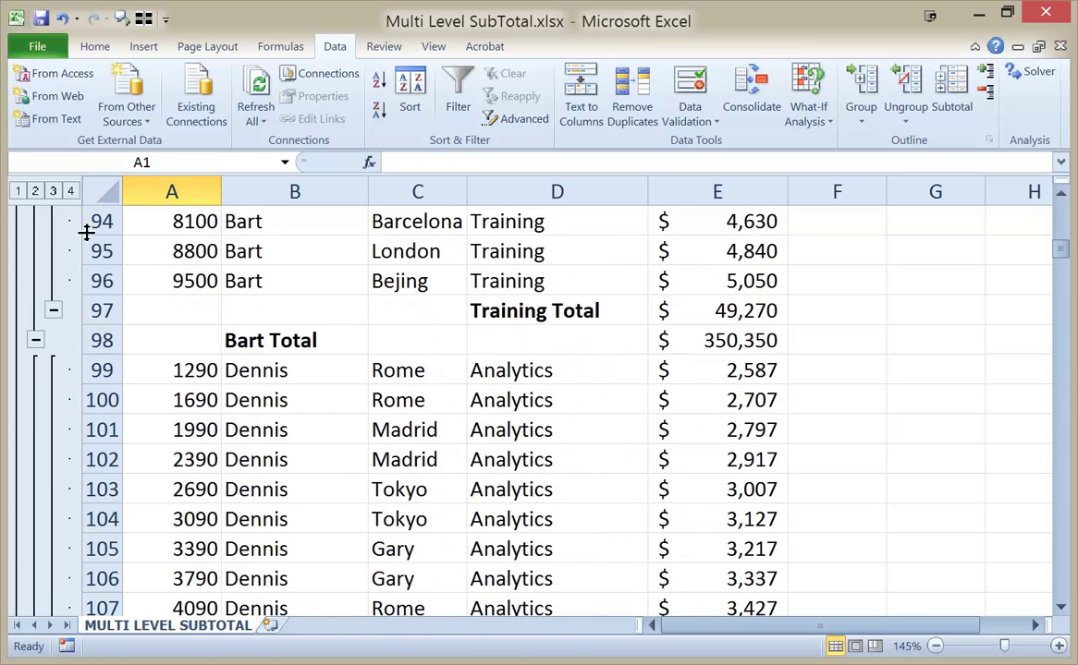
pyautogui.scroll(20, 83, 229)
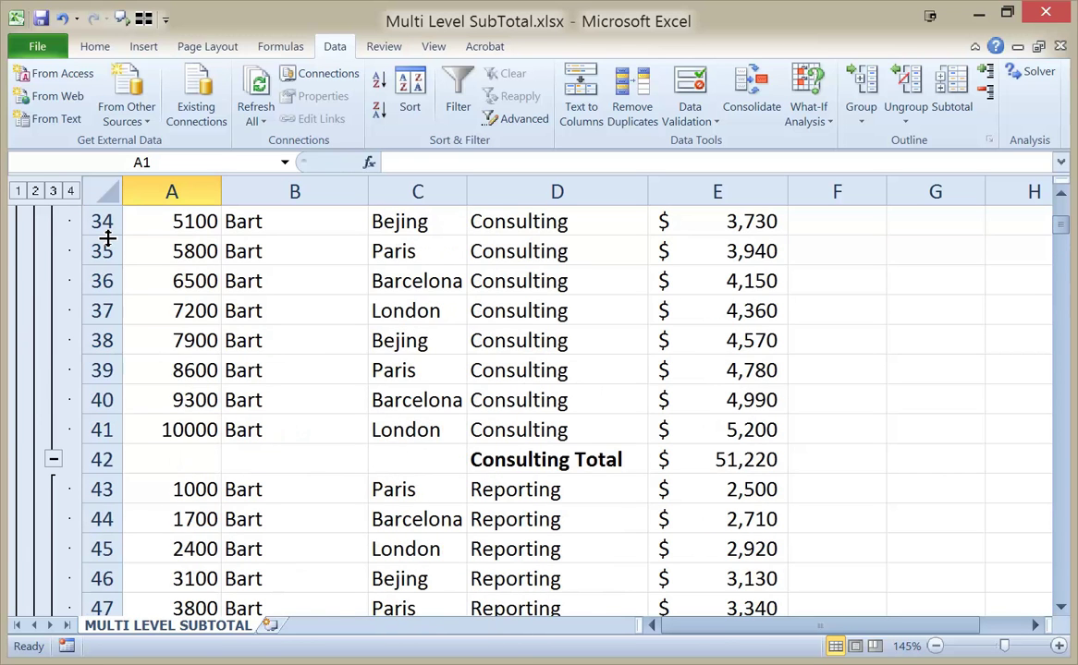
pyautogui.scroll(11, 103, 236)
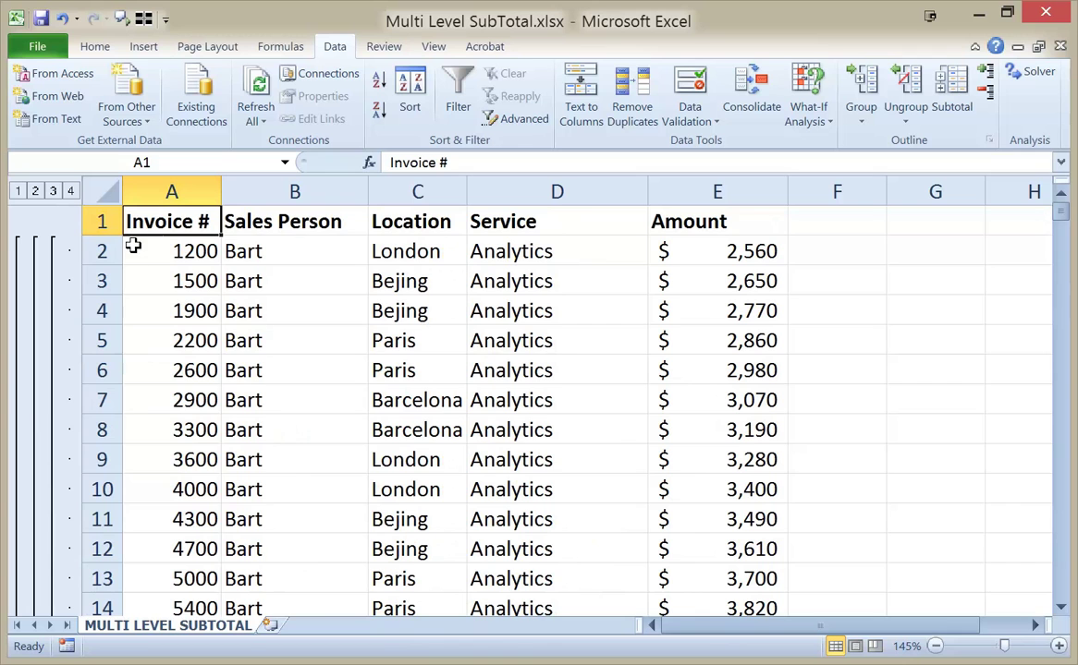
# Collapse the outline to level 3, then expand and re-collapse Bart's Consulting rows
pyautogui.click(53, 191)
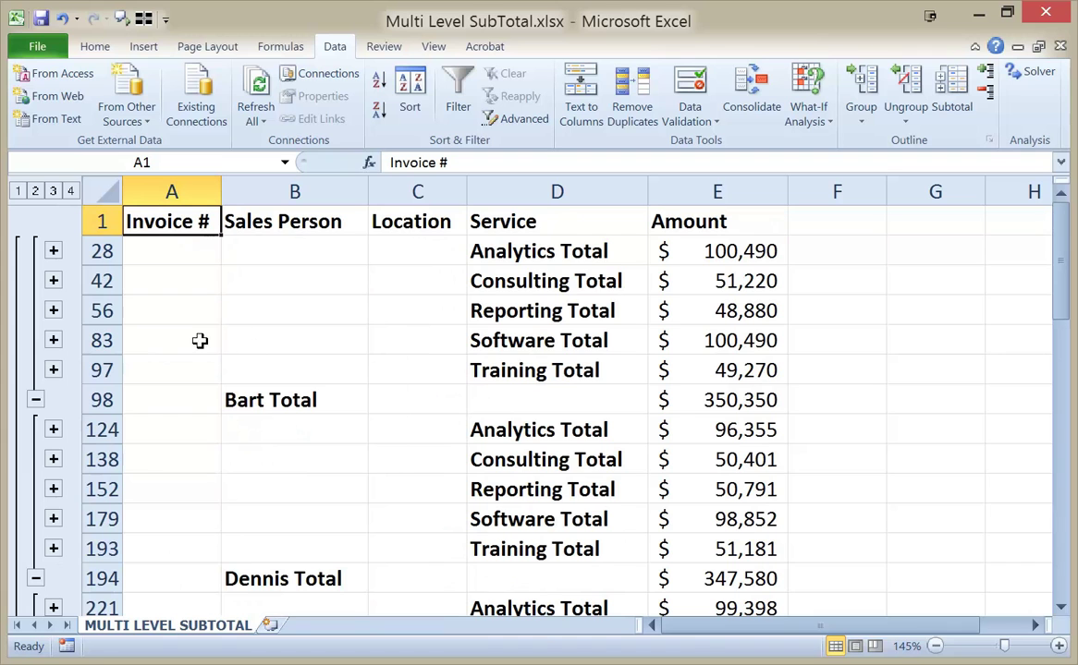
pyautogui.click(57, 287)
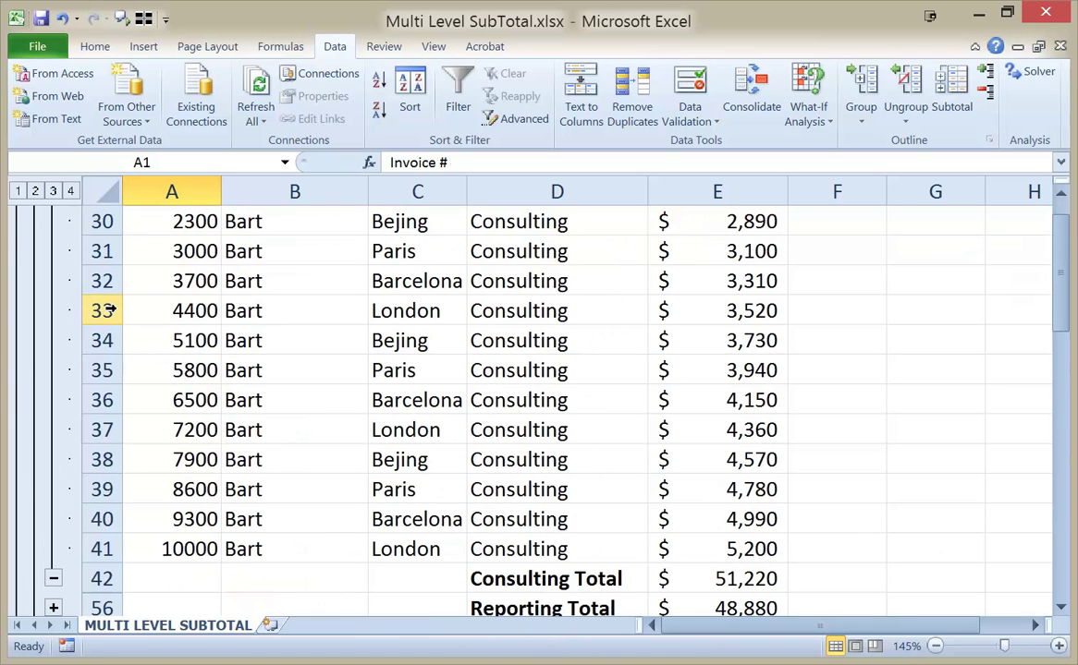
pyautogui.scroll(-3, 451, 422)
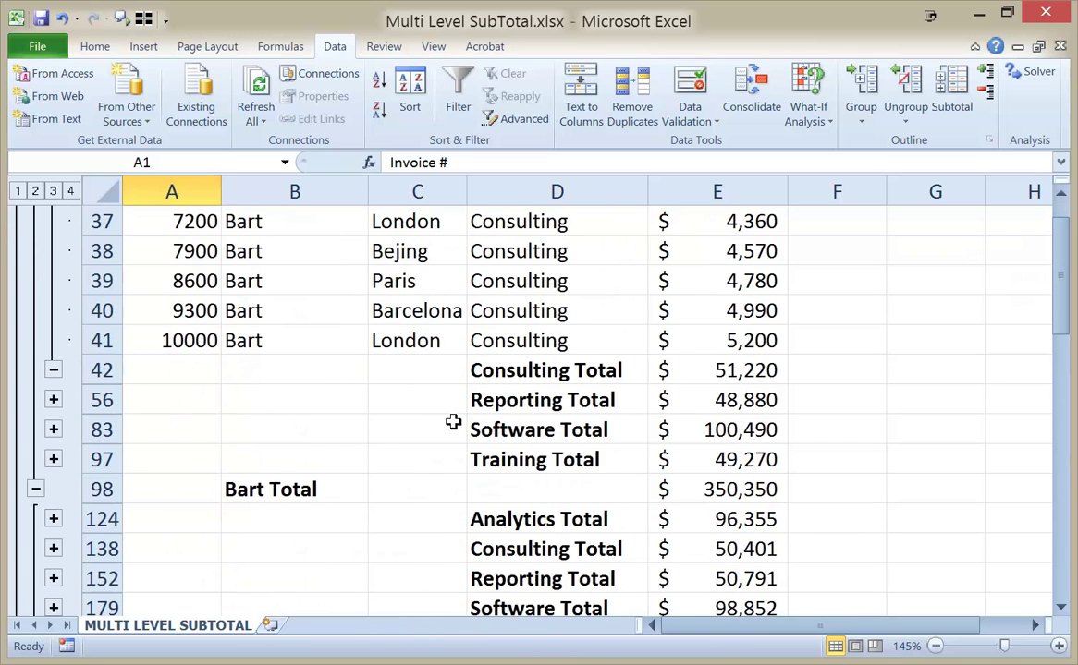
pyautogui.scroll(3, 453, 422)
pyautogui.scroll(-2, 453, 422)
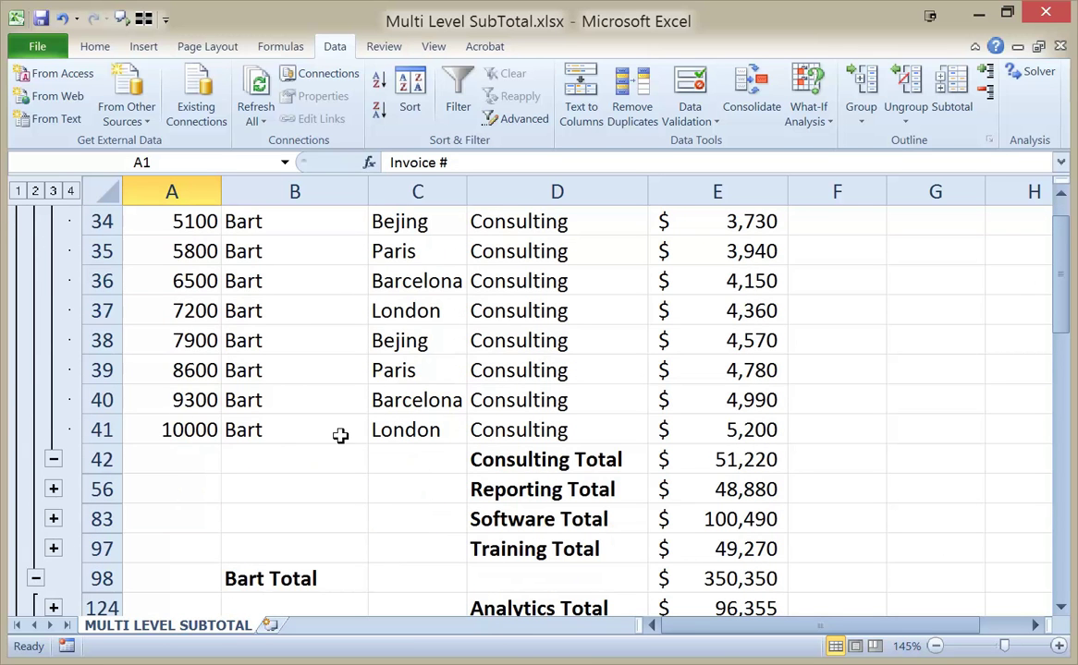
pyautogui.click(55, 460)
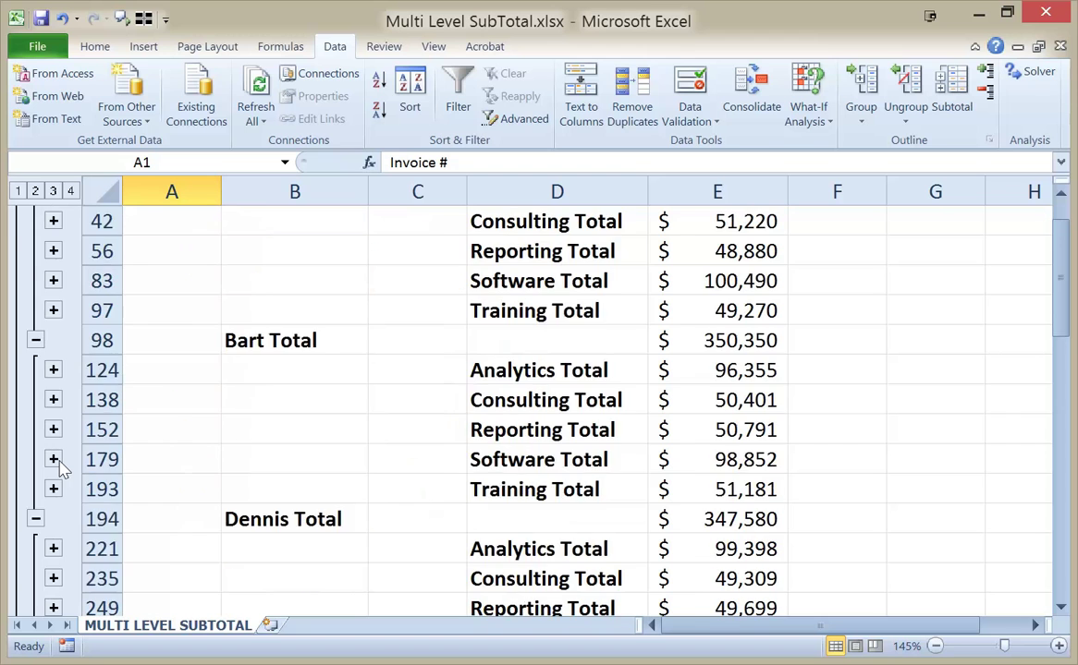
pyautogui.scroll(3, 173, 420)
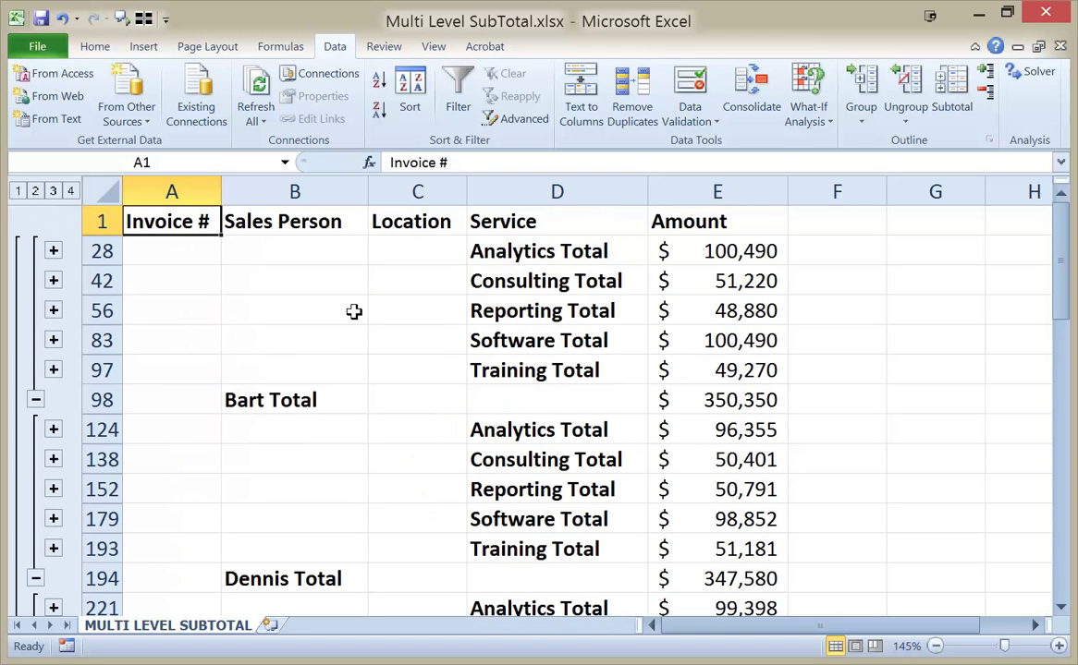